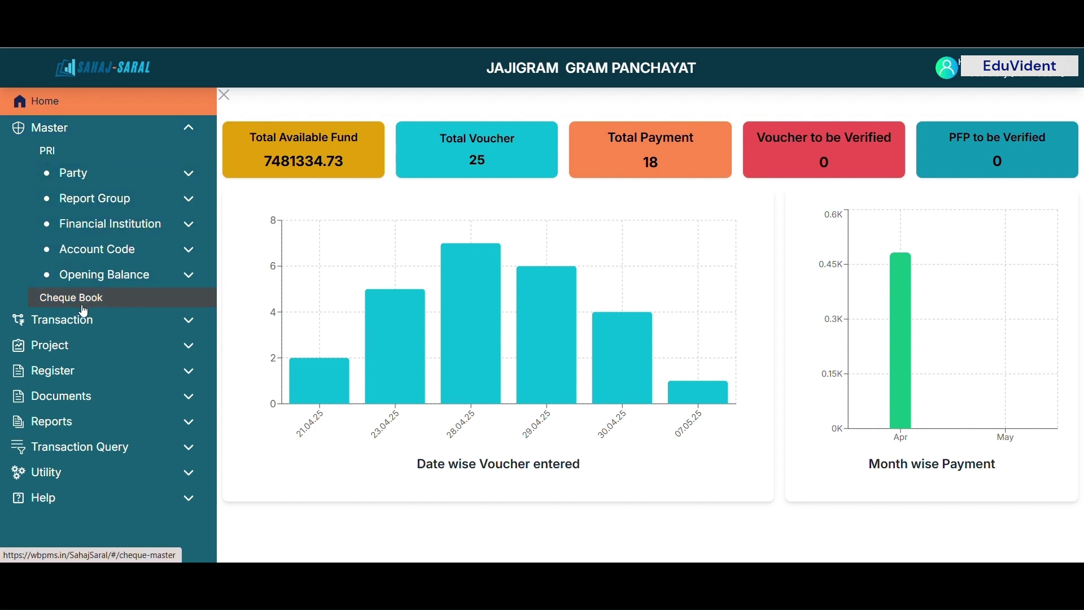
Open the Pass for Payment form, choose the OWN FUND GL group and check which account code descriptions are offered.
{"action": "left_click", "coordinate": [125, 253]}
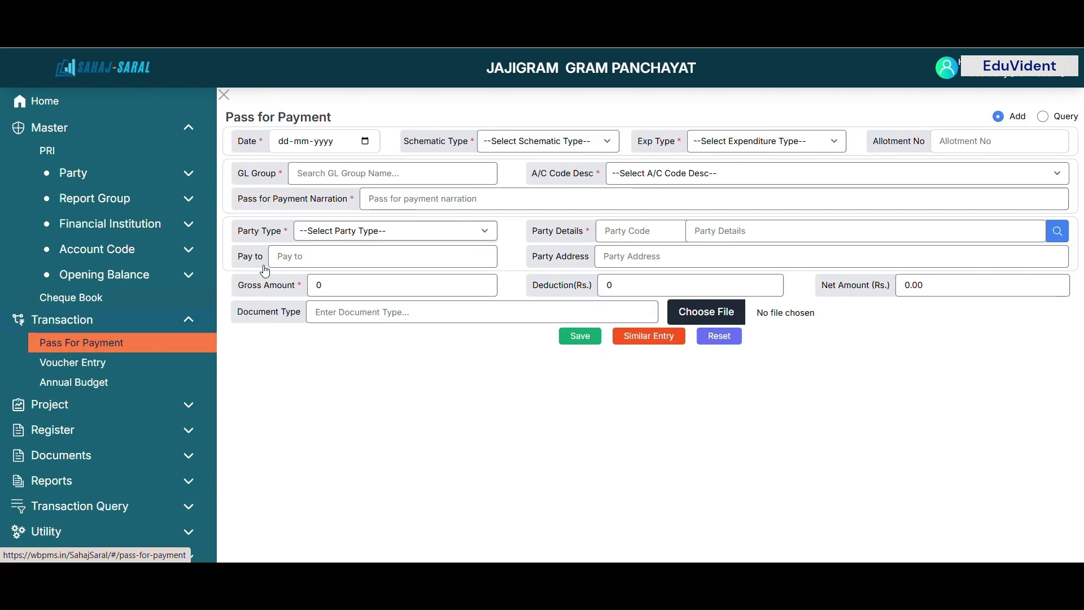
{"action": "left_click", "coordinate": [424, 177]}
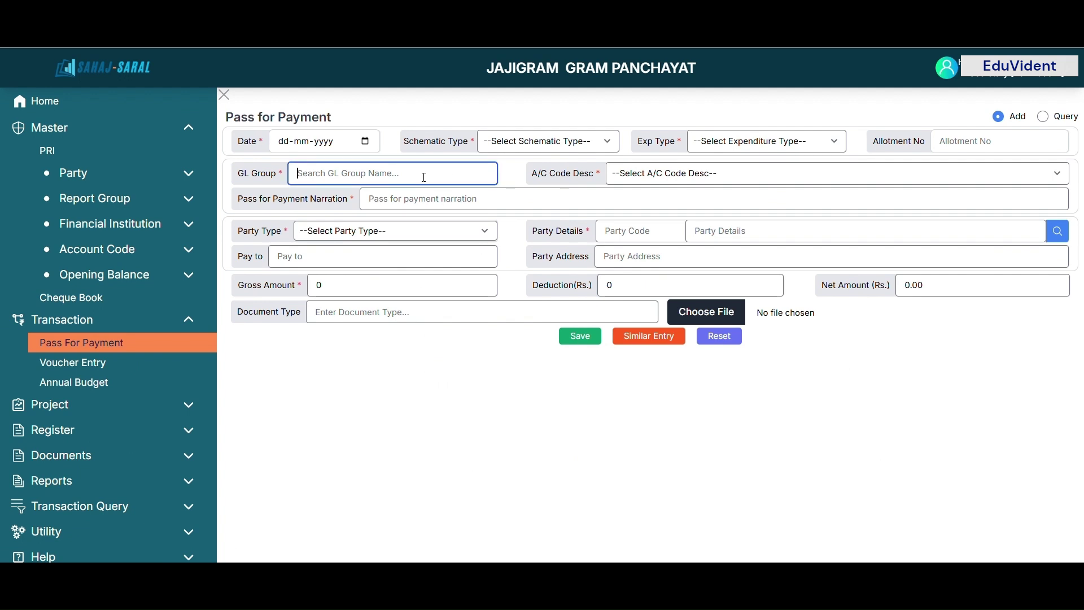
{"action": "type", "text": "O"}
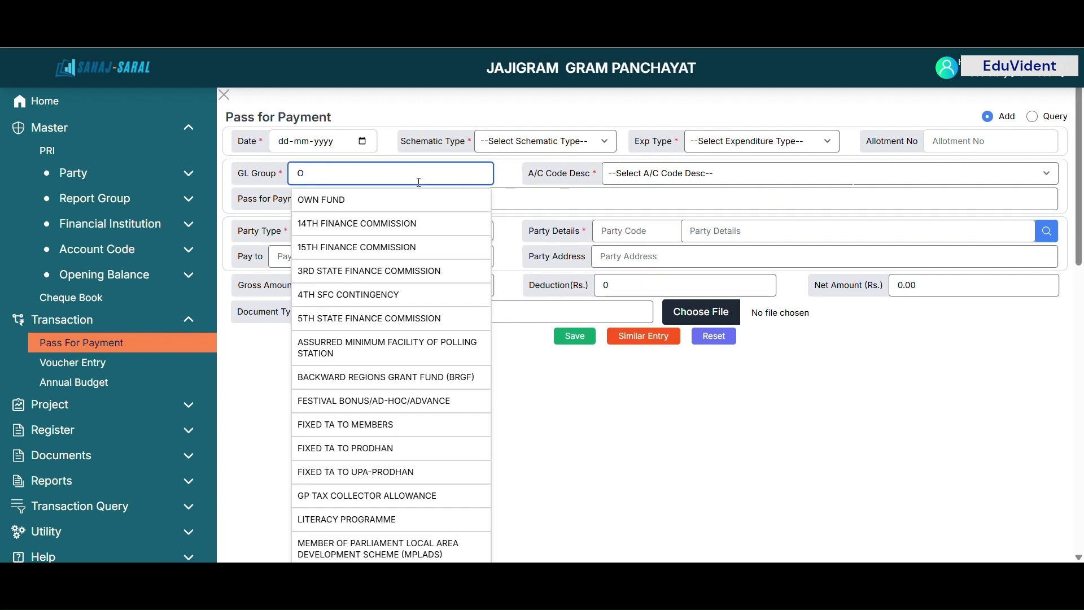
{"action": "left_click", "coordinate": [477, 195]}
{"action": "left_click", "coordinate": [643, 179]}
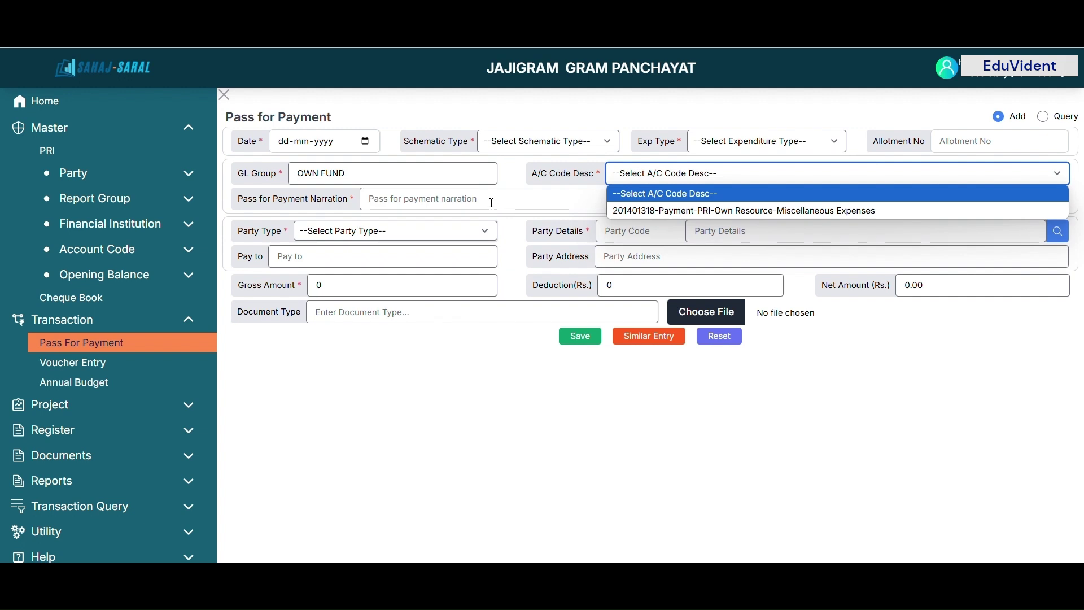
Begin a voucher entry with mode Receipt, voucher type Bank and the Own Fund bank account.
{"action": "left_click", "coordinate": [72, 363]}
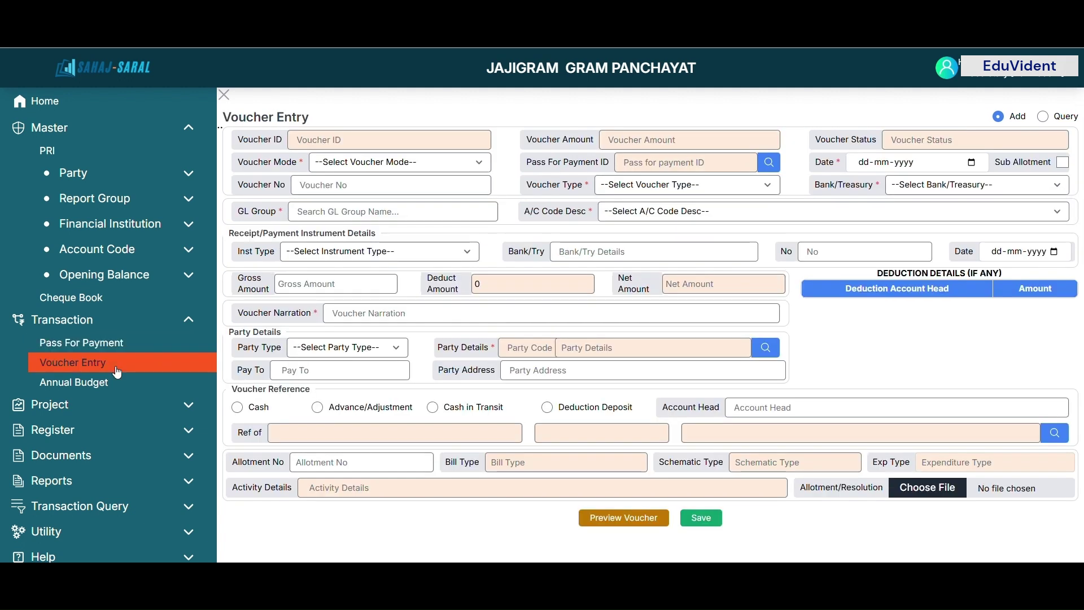
{"action": "left_click", "coordinate": [395, 163]}
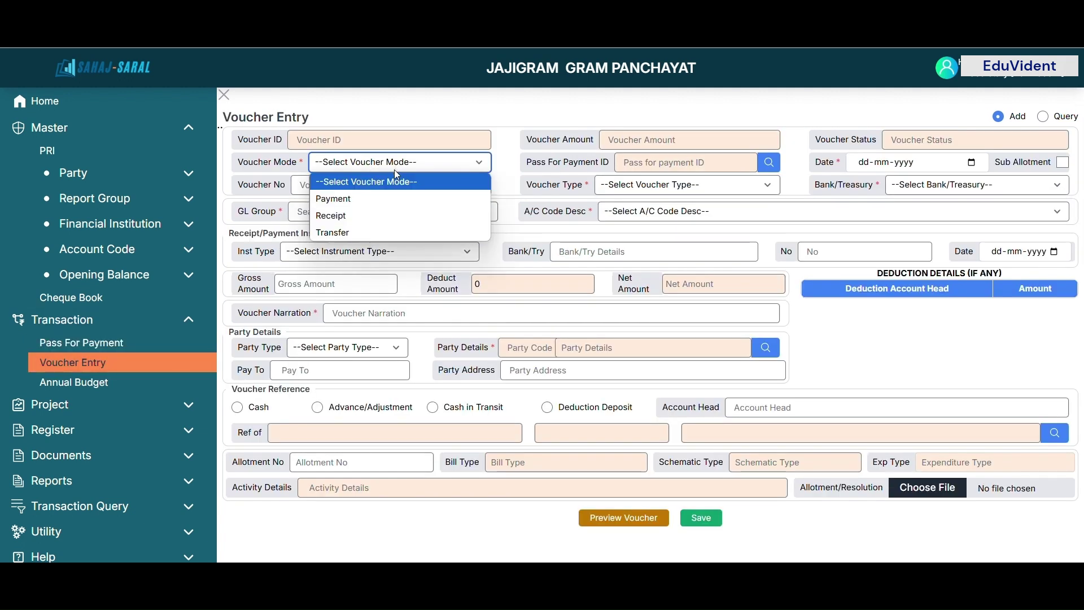
{"action": "left_click", "coordinate": [388, 215]}
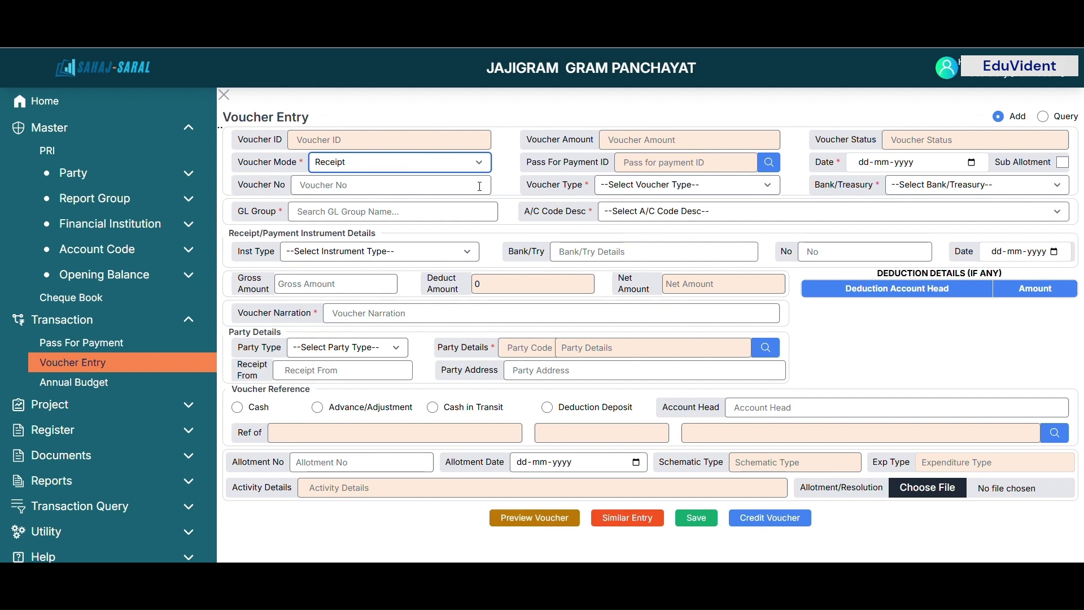
{"action": "left_click", "coordinate": [655, 184]}
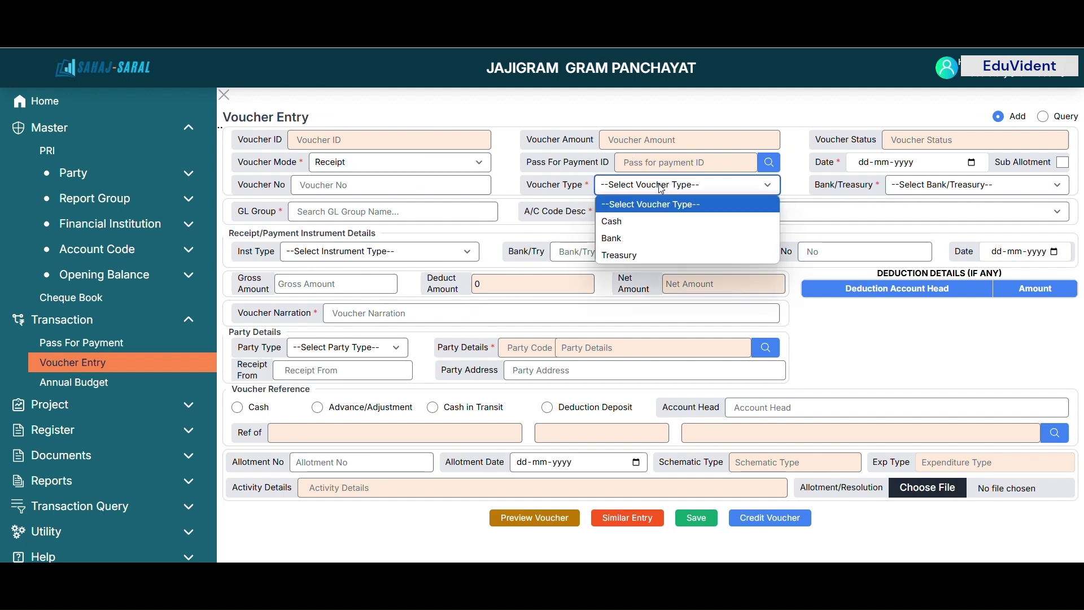
{"action": "left_click", "coordinate": [659, 235]}
{"action": "left_click", "coordinate": [958, 190]}
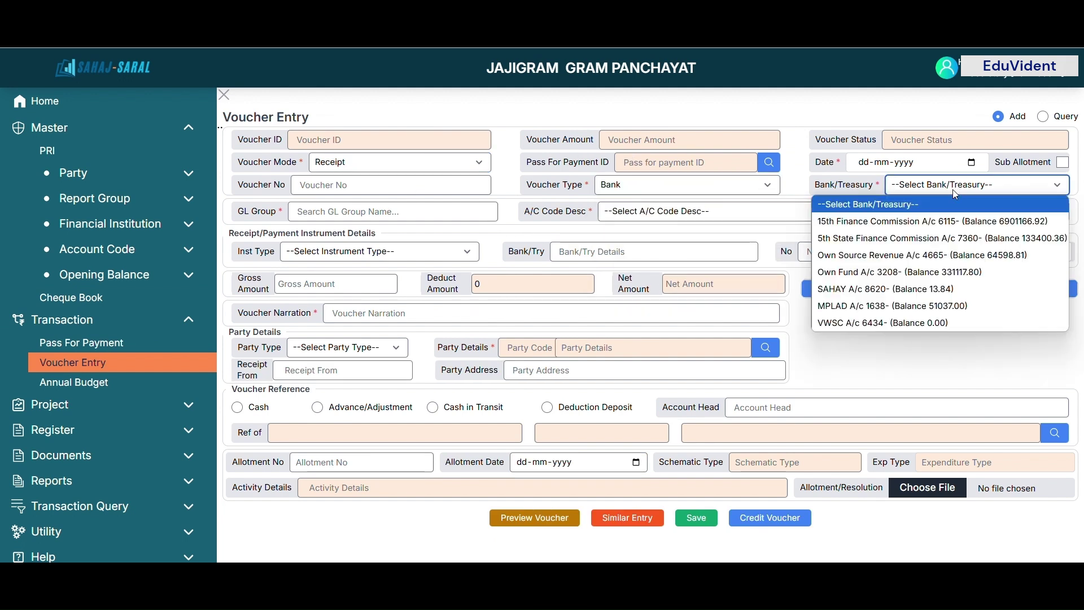
{"action": "left_click", "coordinate": [929, 271]}
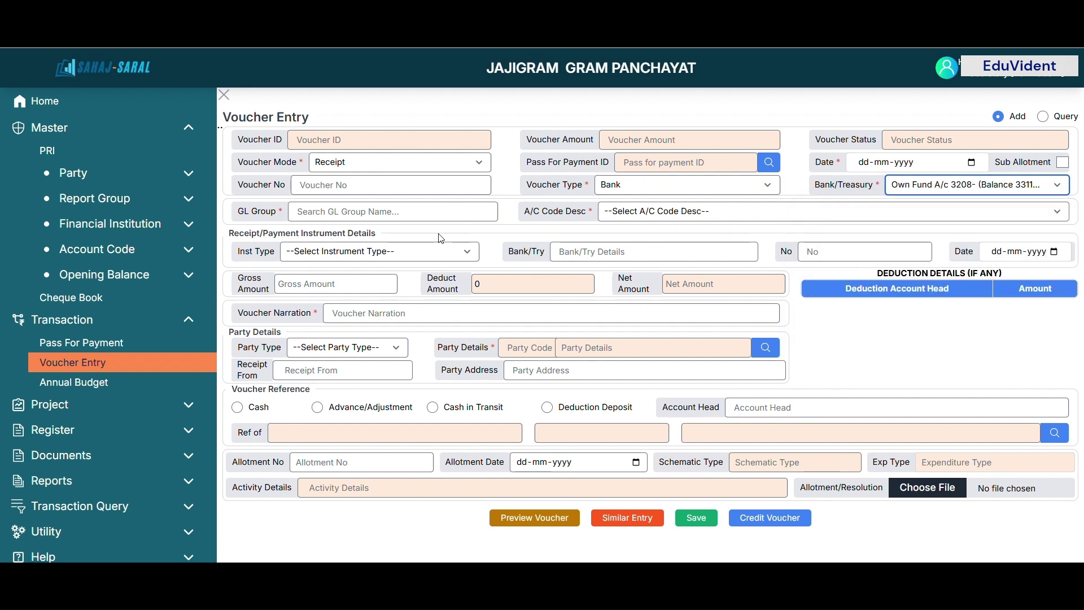
Set the voucher's GL group to OWN FUND and check which receipt account codes are offered.
{"action": "left_click", "coordinate": [424, 210]}
{"action": "type", "text": "O"}
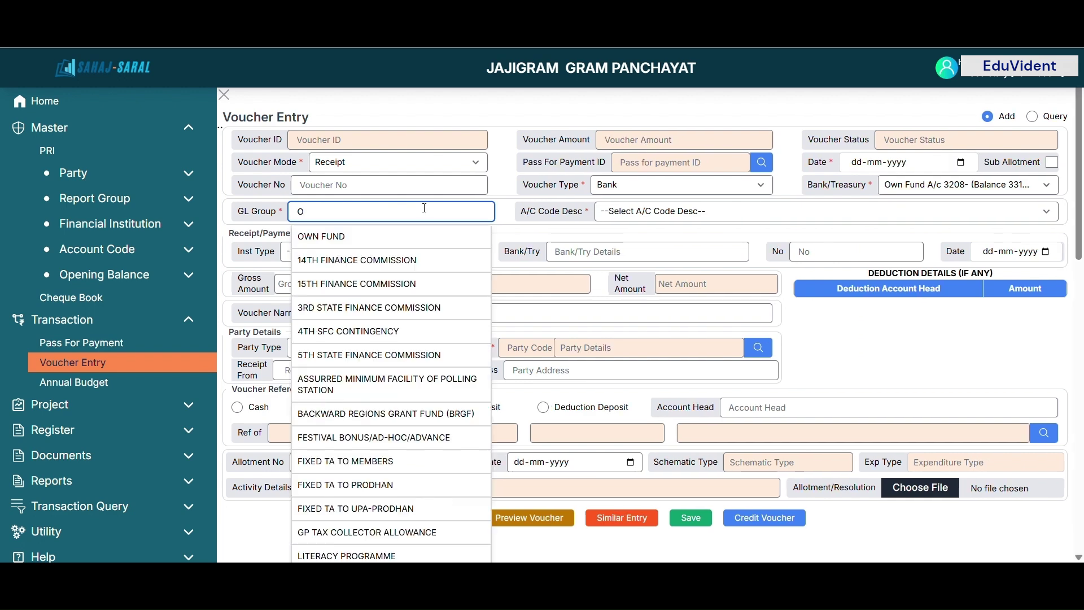
{"action": "left_click", "coordinate": [400, 236]}
{"action": "left_click", "coordinate": [635, 217]}
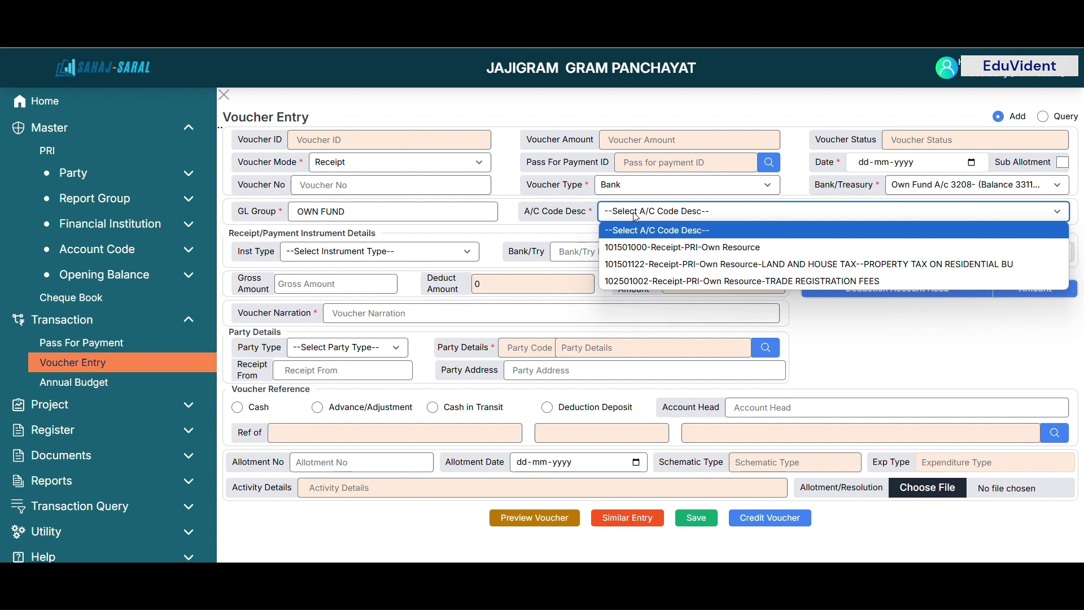
Leave the voucher form and open the Nominal Account Code master page.
{"action": "left_click", "coordinate": [157, 100]}
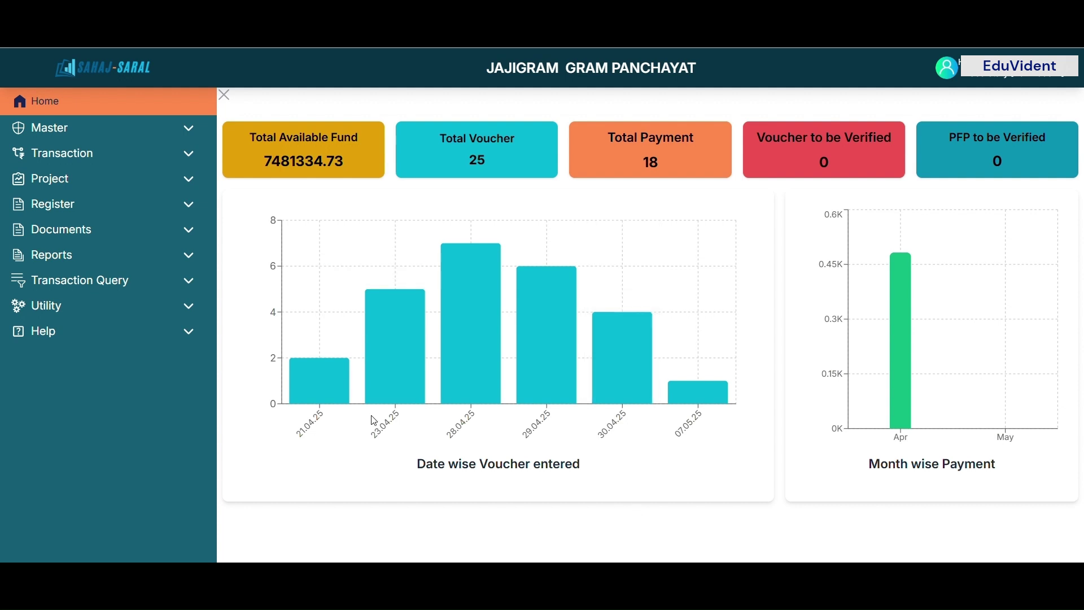
{"action": "left_click", "coordinate": [159, 131]}
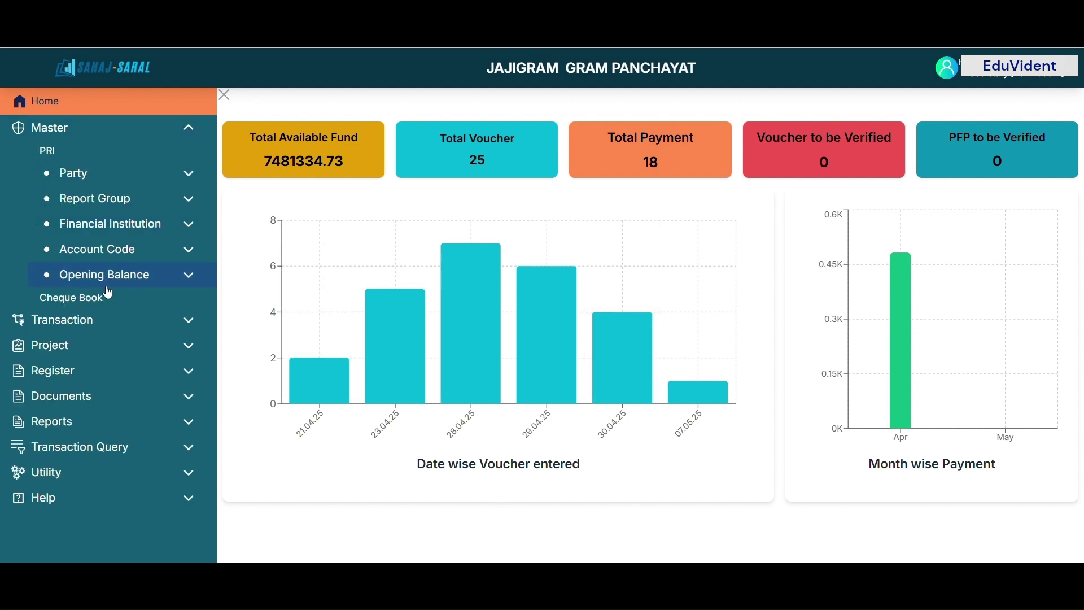
{"action": "left_click", "coordinate": [138, 253]}
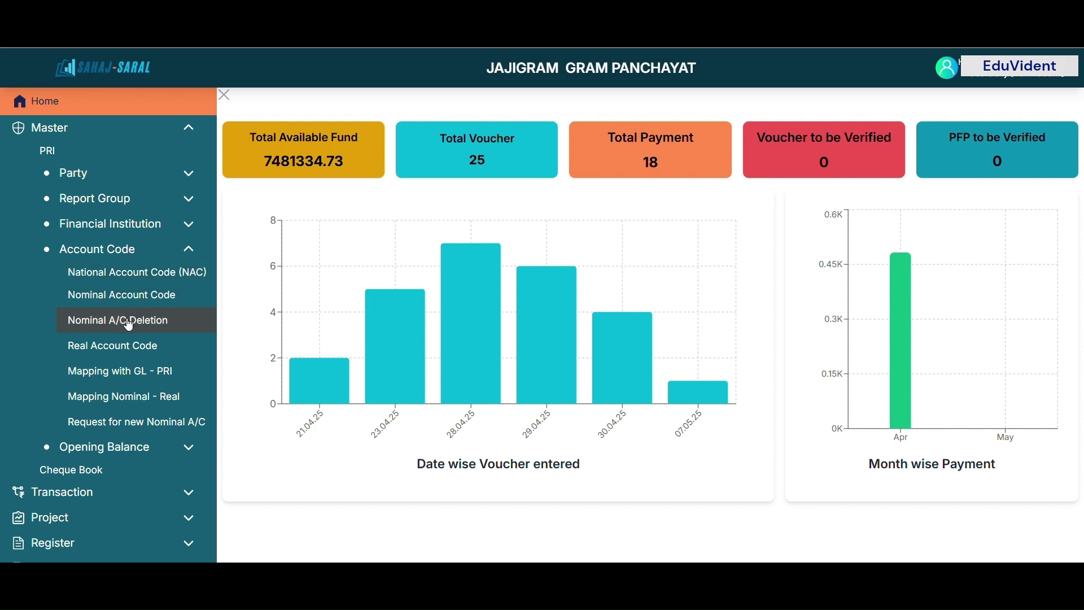
{"action": "left_click", "coordinate": [153, 297]}
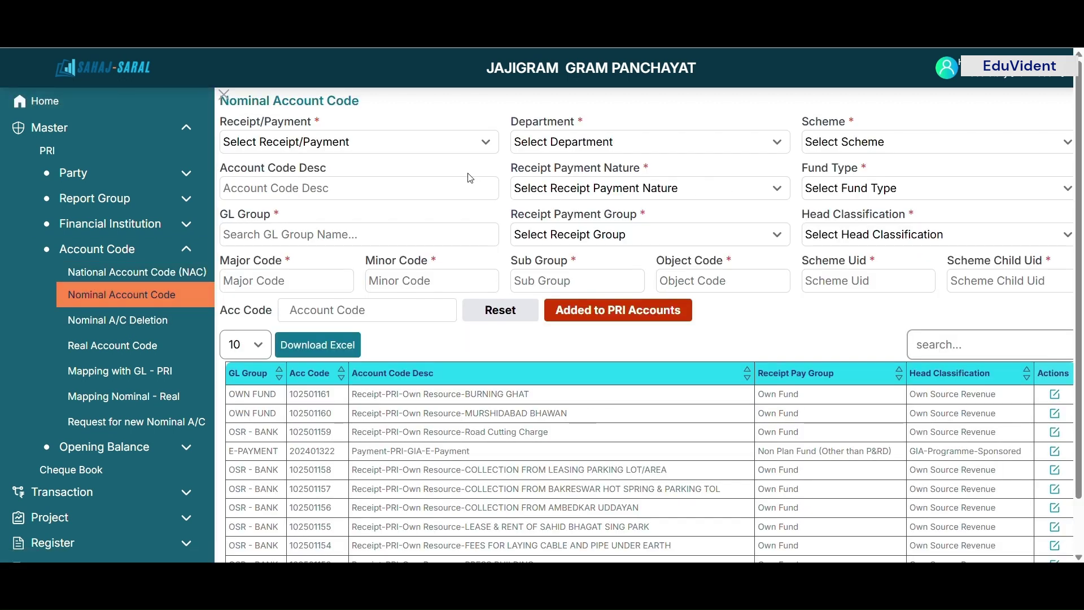
Search the nominal account codes for OWN FUND, show all entries and look through the list.
{"action": "left_click", "coordinate": [989, 336]}
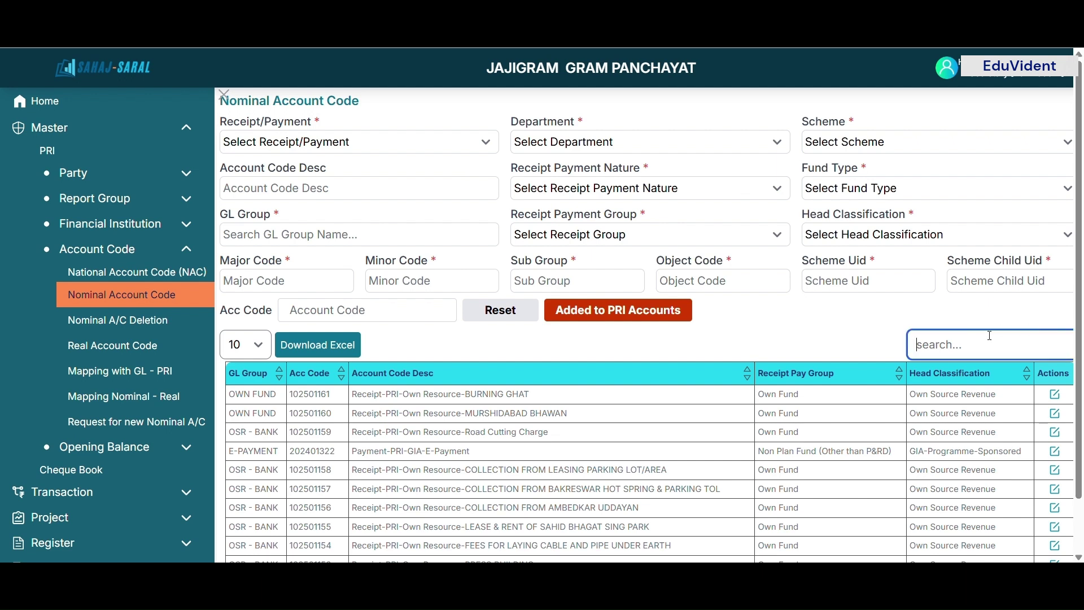
{"action": "type", "text": "OWN FUNC"}
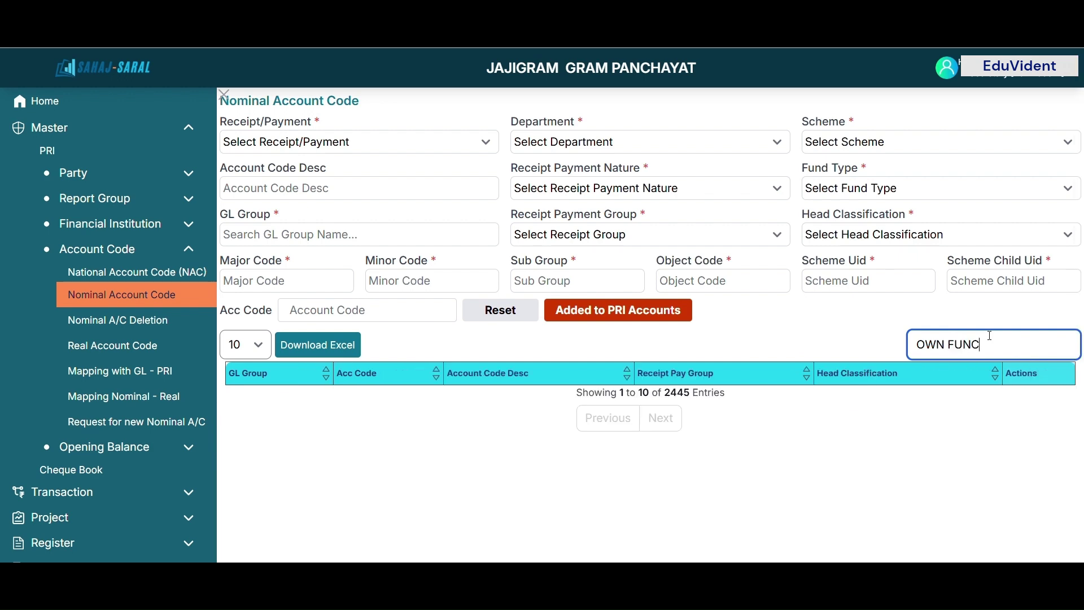
{"action": "key", "text": "BackSpace"}
{"action": "type", "text": "D"}
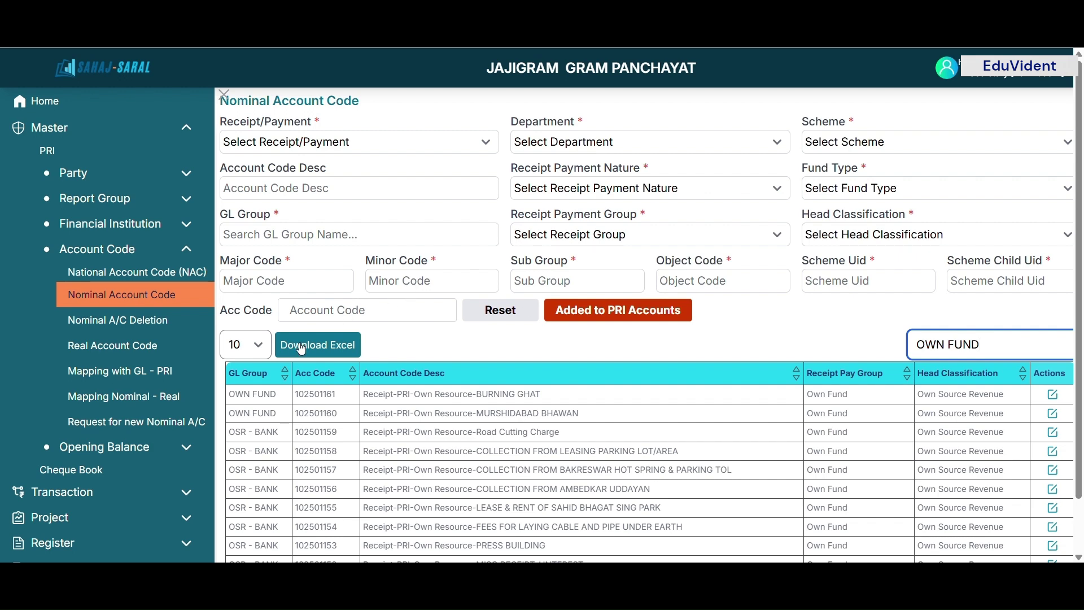
{"action": "left_click", "coordinate": [268, 347]}
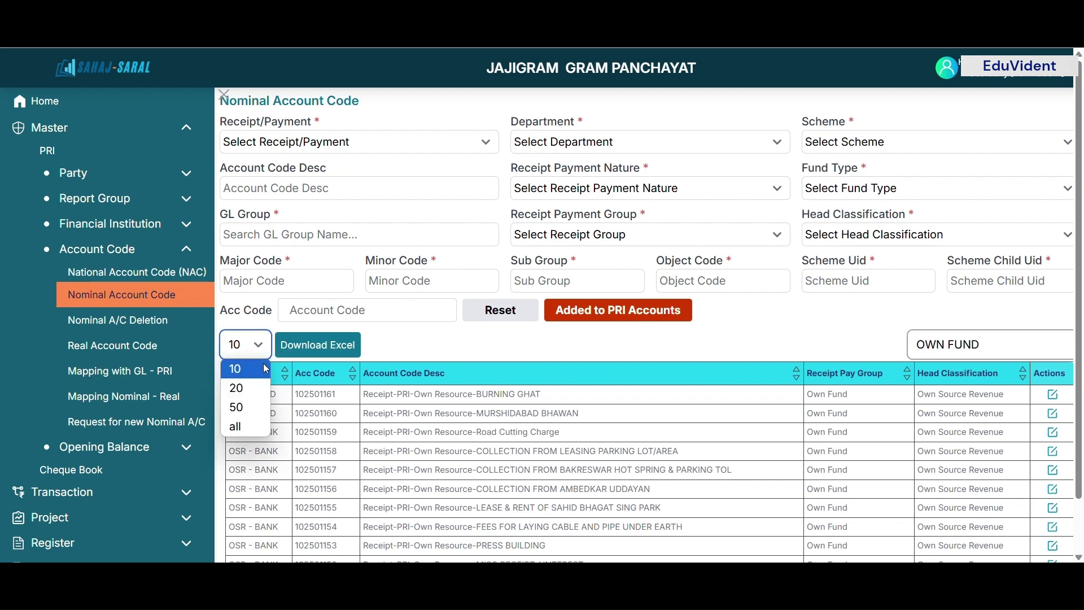
{"action": "left_click", "coordinate": [235, 427]}
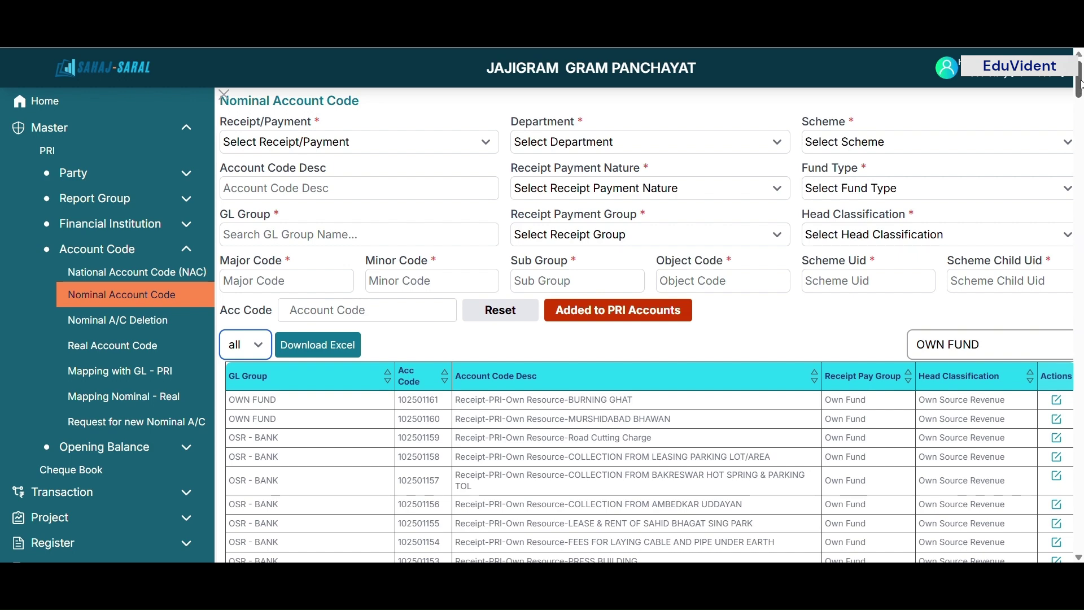
{"action": "left_click_drag", "start_coordinate": [1078, 85], "coordinate": [1082, 104]}
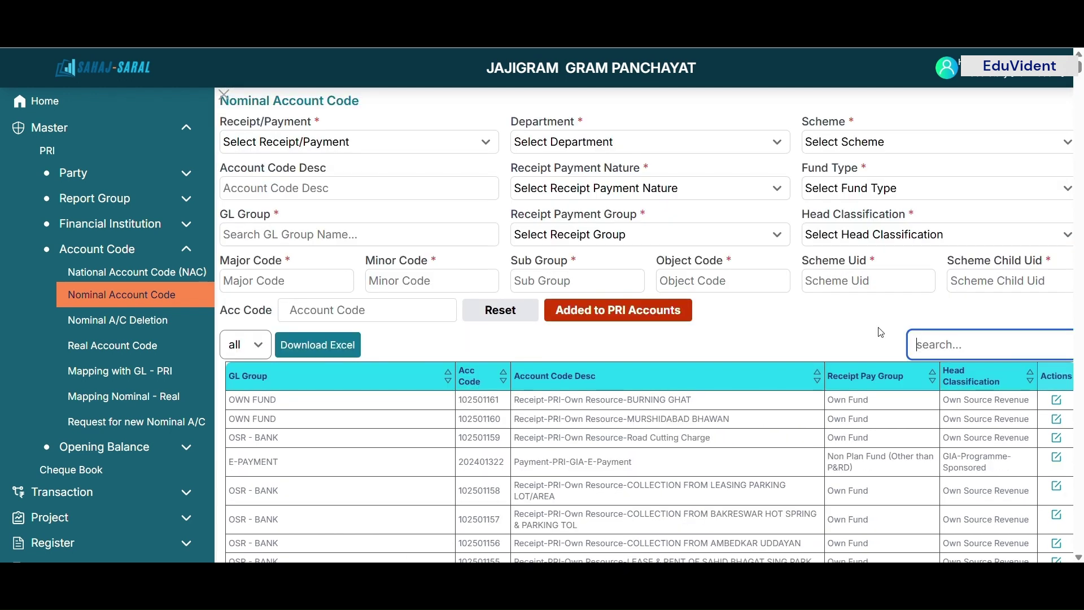
Filter the account codes by RECEIPT and add the OWN FUND code for BUILDING PLAN SANCTION FEES to the PRI accounts.
{"action": "type", "text": "RE"}
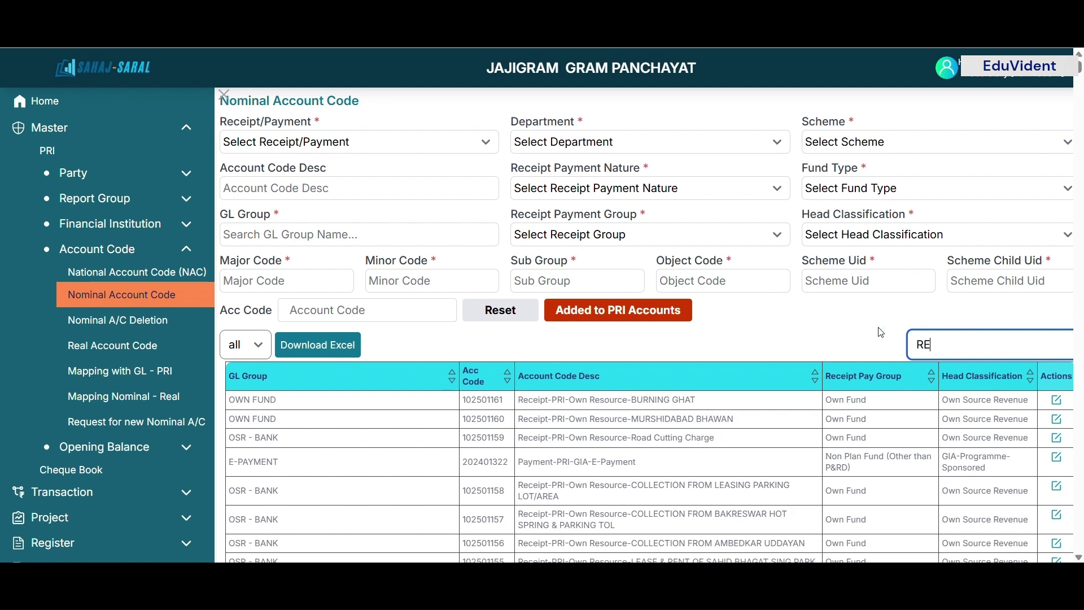
{"action": "type", "text": "CEIPT"}
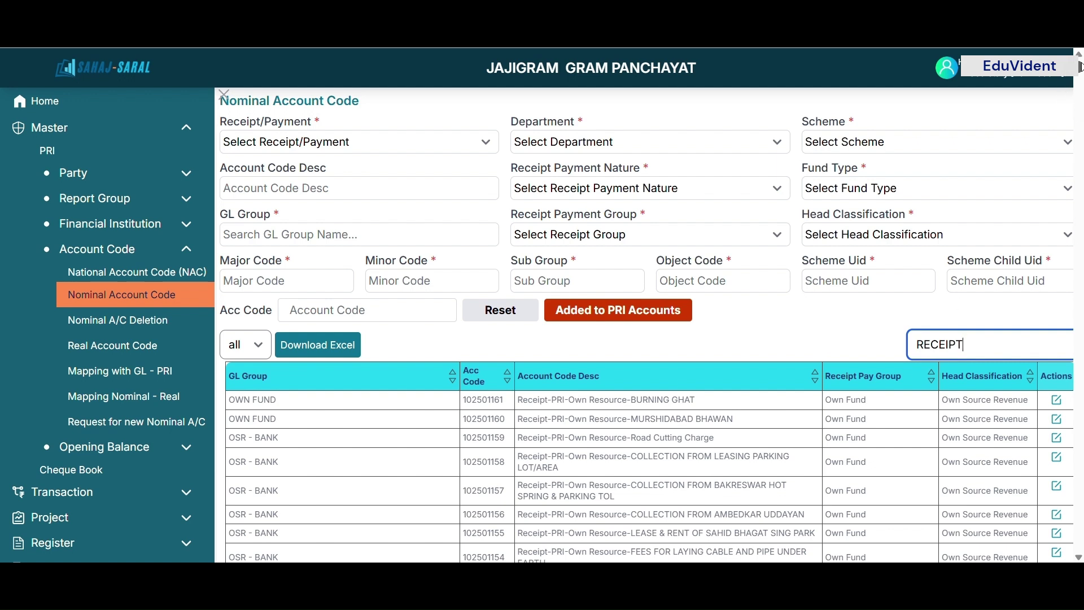
{"action": "scroll", "coordinate": [1079, 67], "scroll_direction": "down", "scroll_amount": 5}
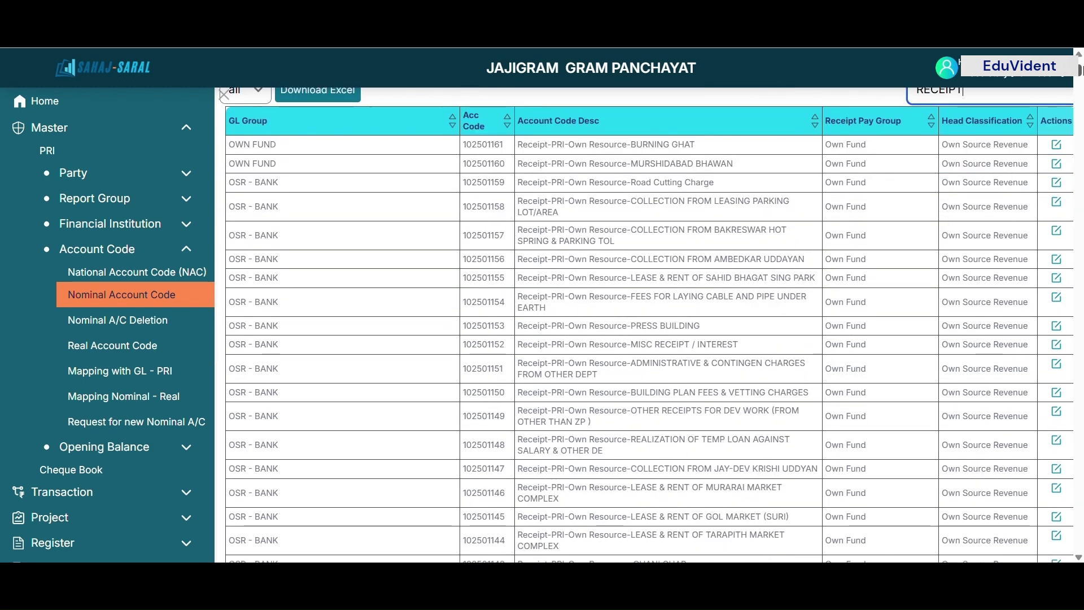
{"action": "scroll", "coordinate": [1078, 70], "scroll_direction": "down", "scroll_amount": 1}
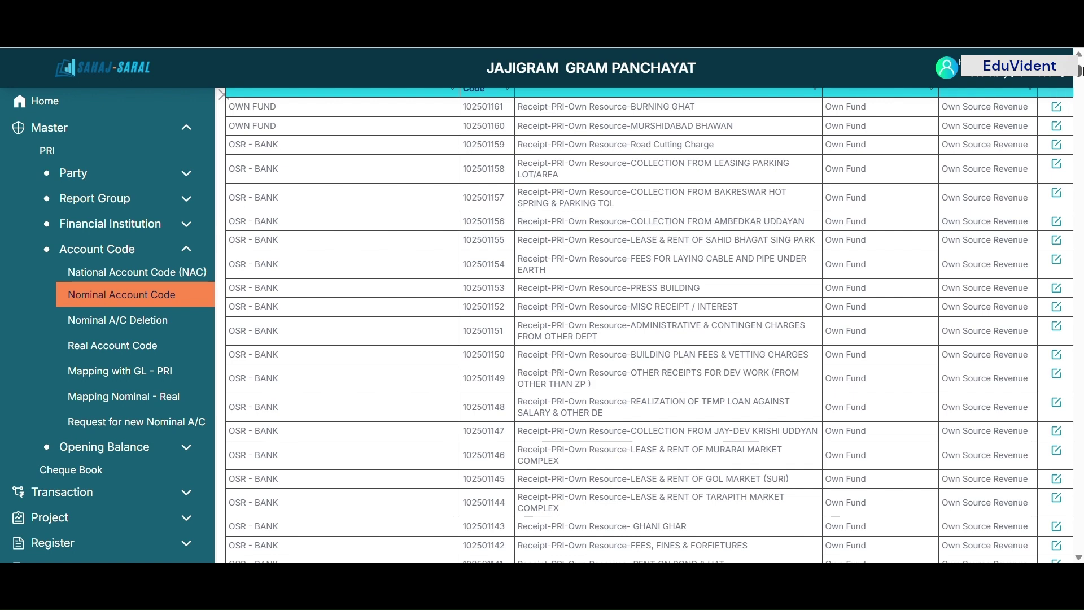
{"action": "left_click_drag", "start_coordinate": [1078, 70], "coordinate": [1078, 150]}
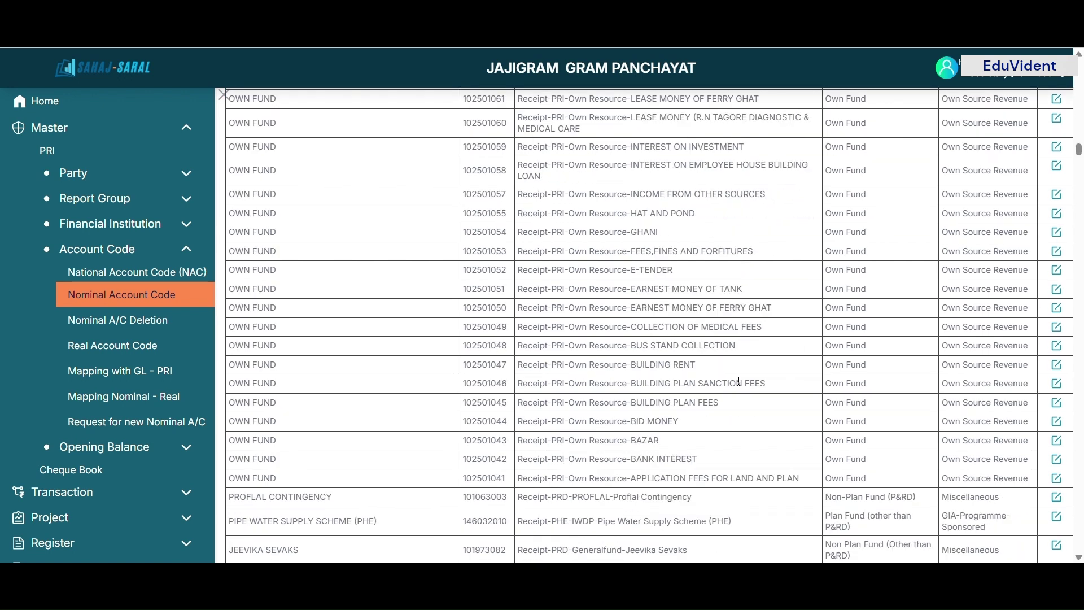
{"action": "left_click", "coordinate": [1058, 388]}
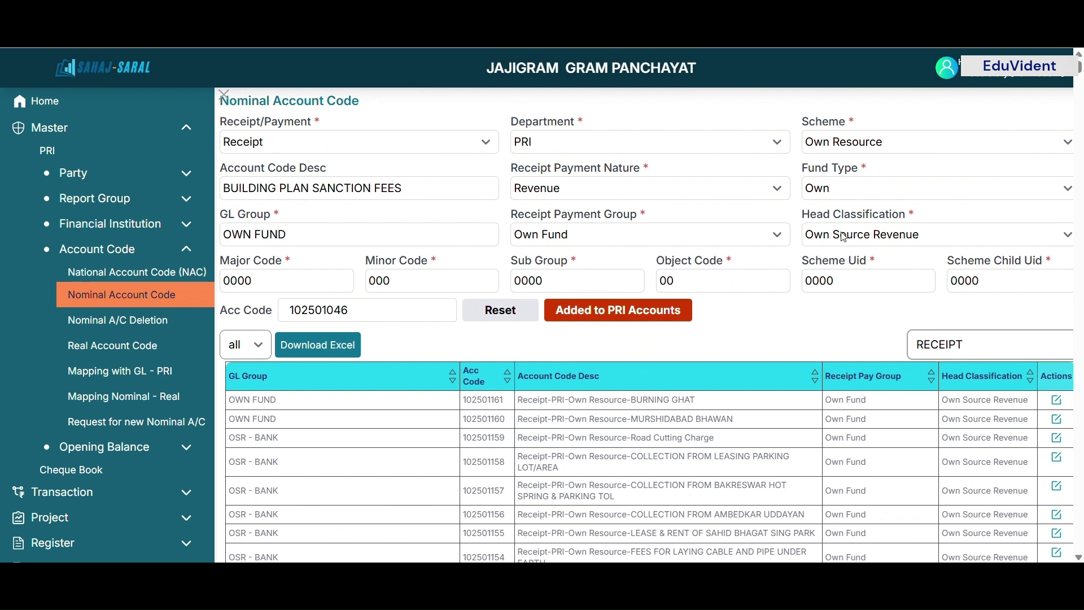
{"action": "left_click", "coordinate": [592, 320]}
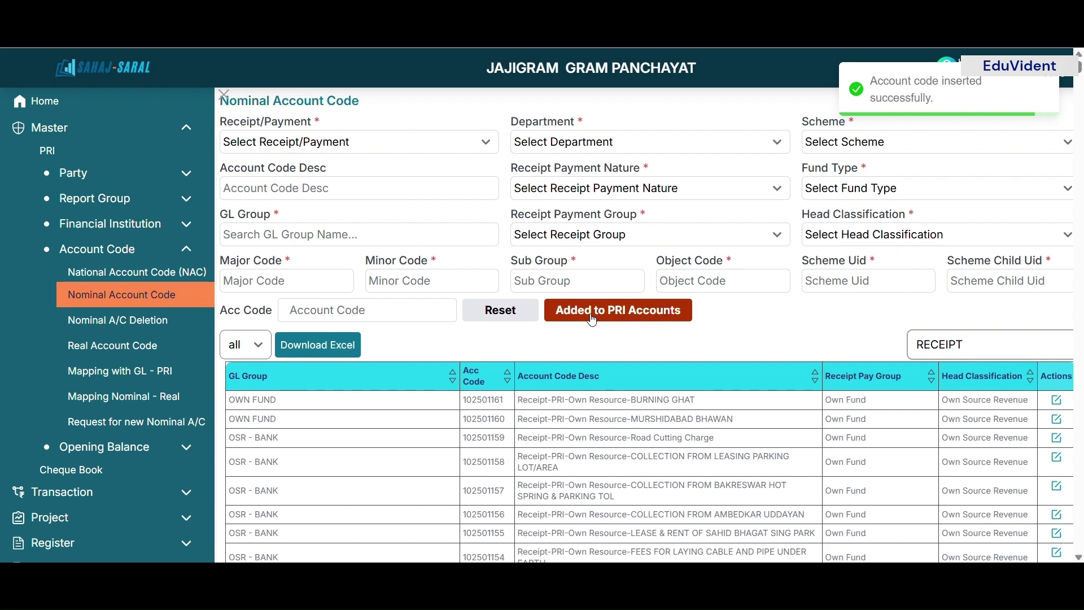
Search the account codes for TENDER and add the OWN FUND code for SALE OF TENDER FORM to the PRI accounts.
{"action": "left_click", "coordinate": [904, 337]}
{"action": "type", "text": "T"}
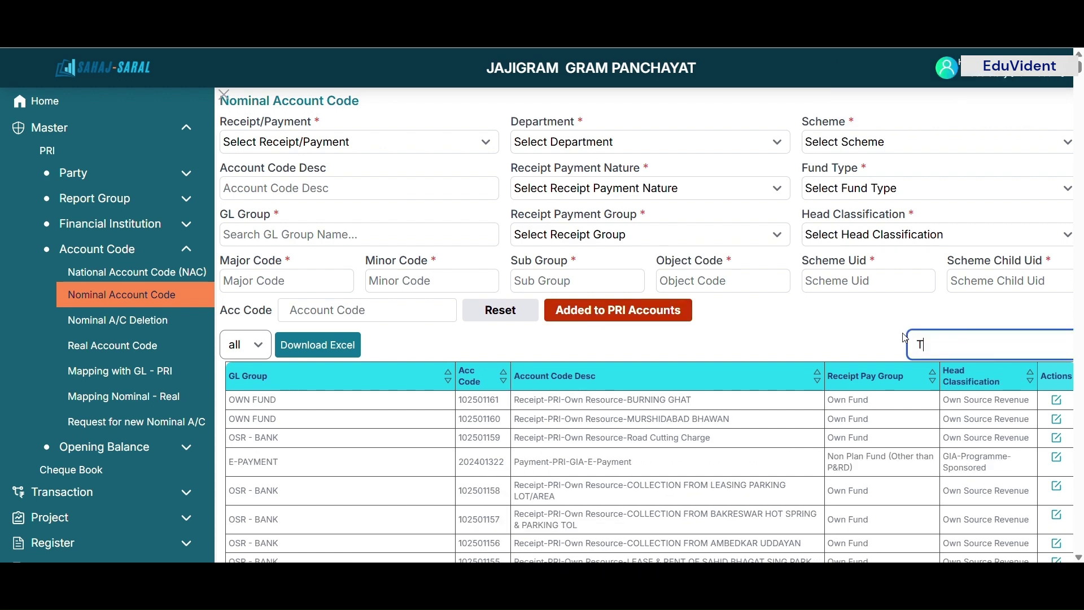
{"action": "type", "text": "ENDER"}
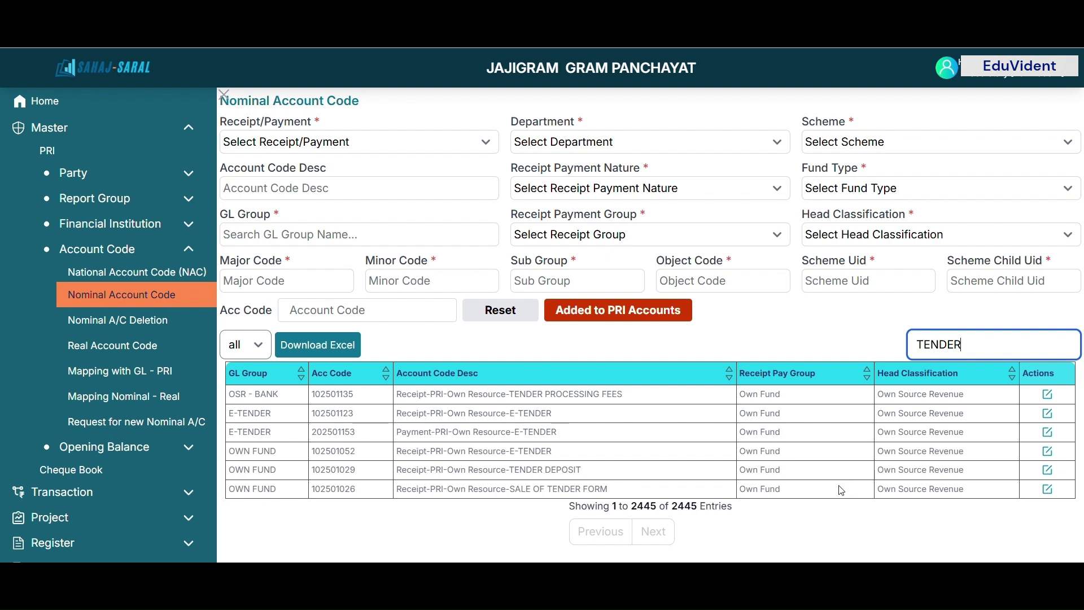
{"action": "left_click", "coordinate": [1048, 491]}
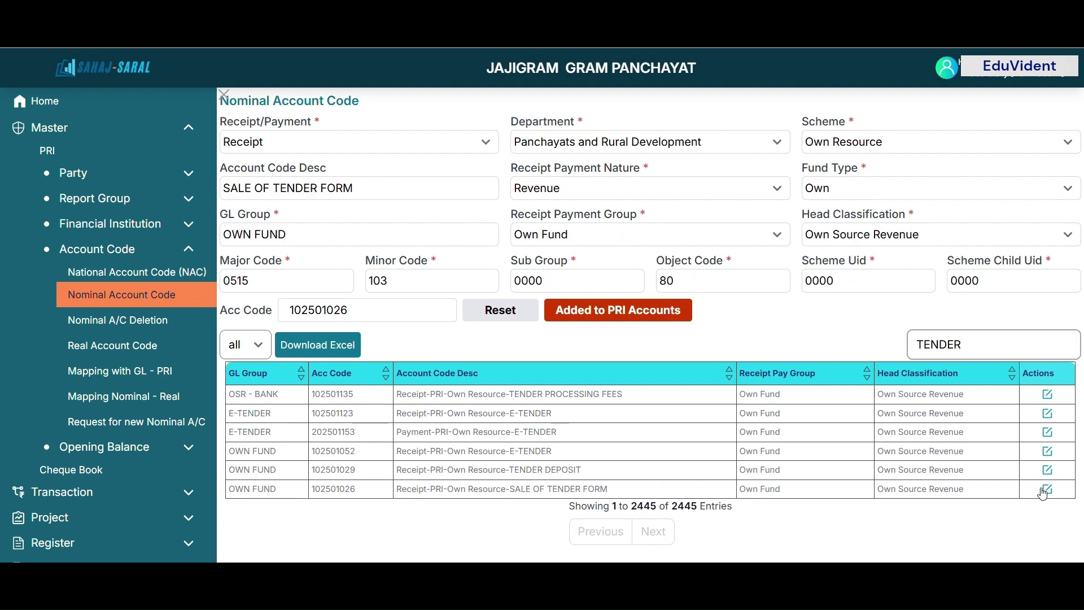
{"action": "left_click", "coordinate": [607, 319]}
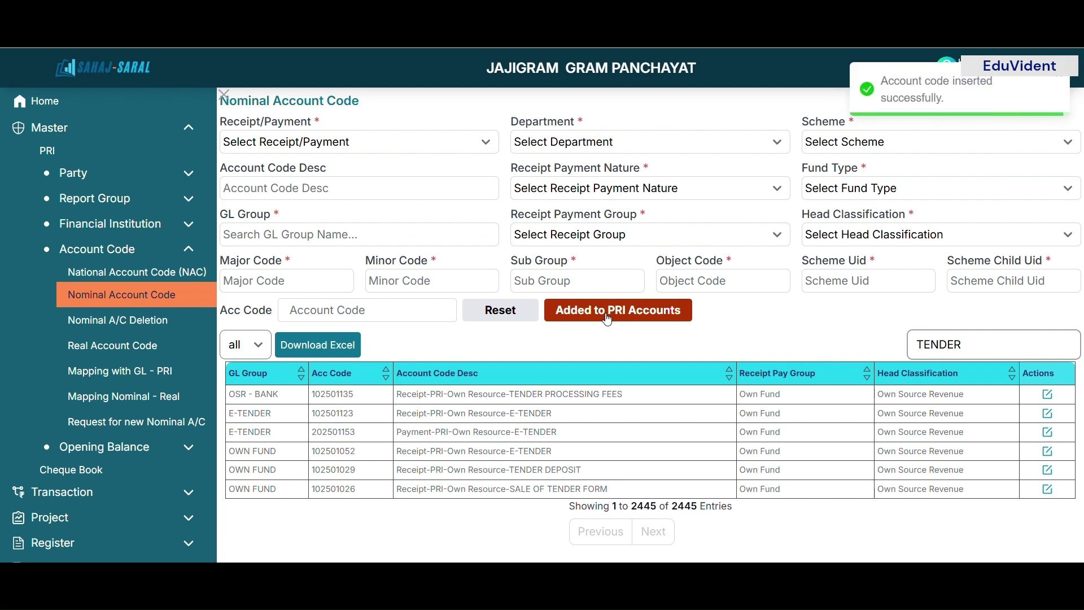
Search the account codes for SAMAB, try to add the SAMABYATHI receipt code to the PRI accounts and load the SAMABYATHI payment code.
{"action": "left_click", "coordinate": [966, 346]}
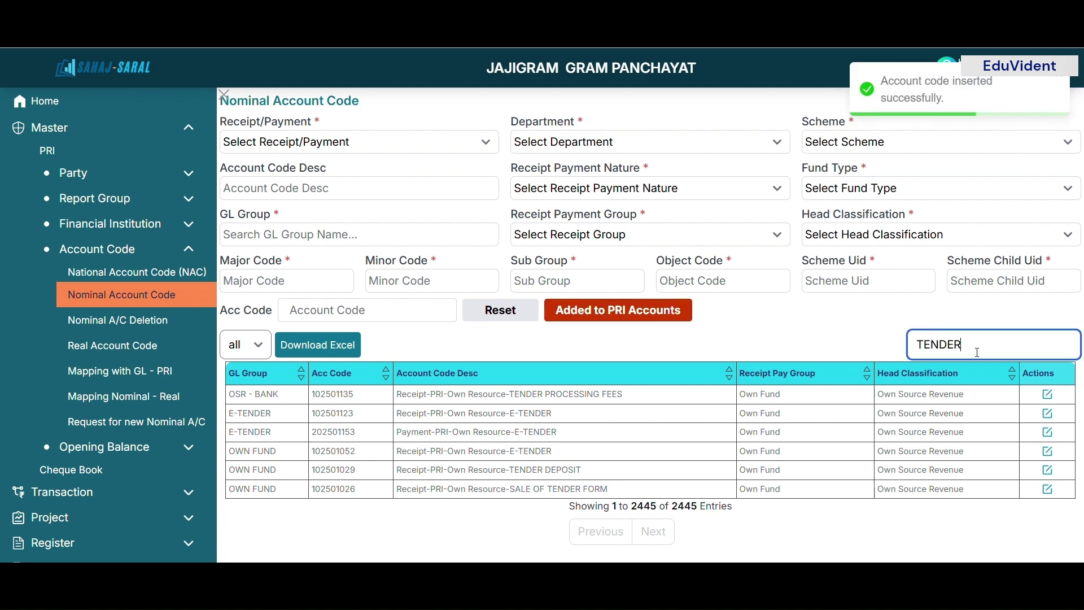
{"action": "left_click_drag", "start_coordinate": [966, 346], "coordinate": [889, 351]}
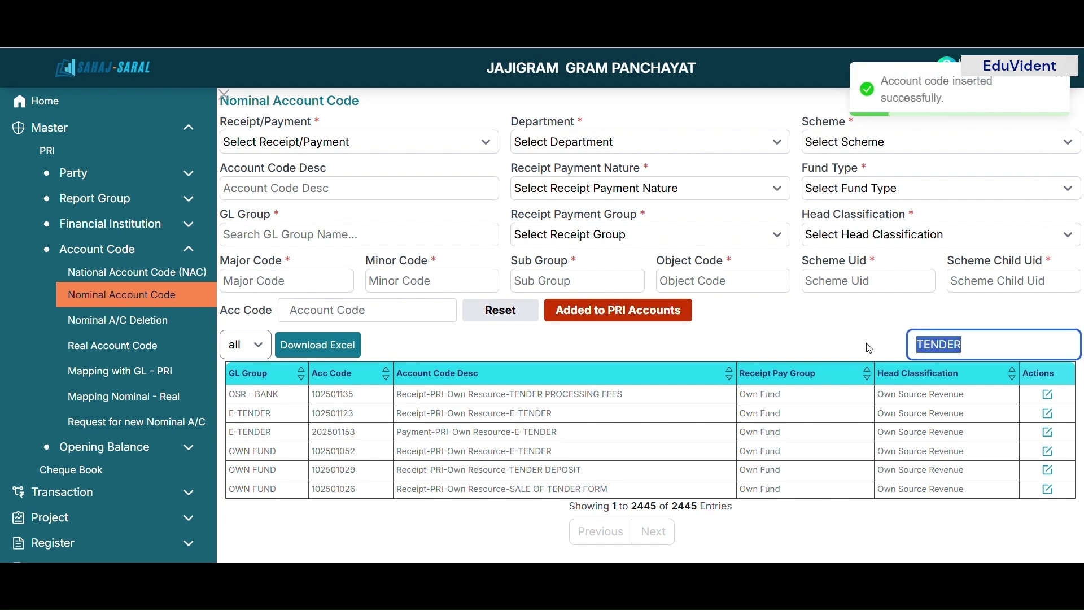
{"action": "key", "text": "BackSpace"}
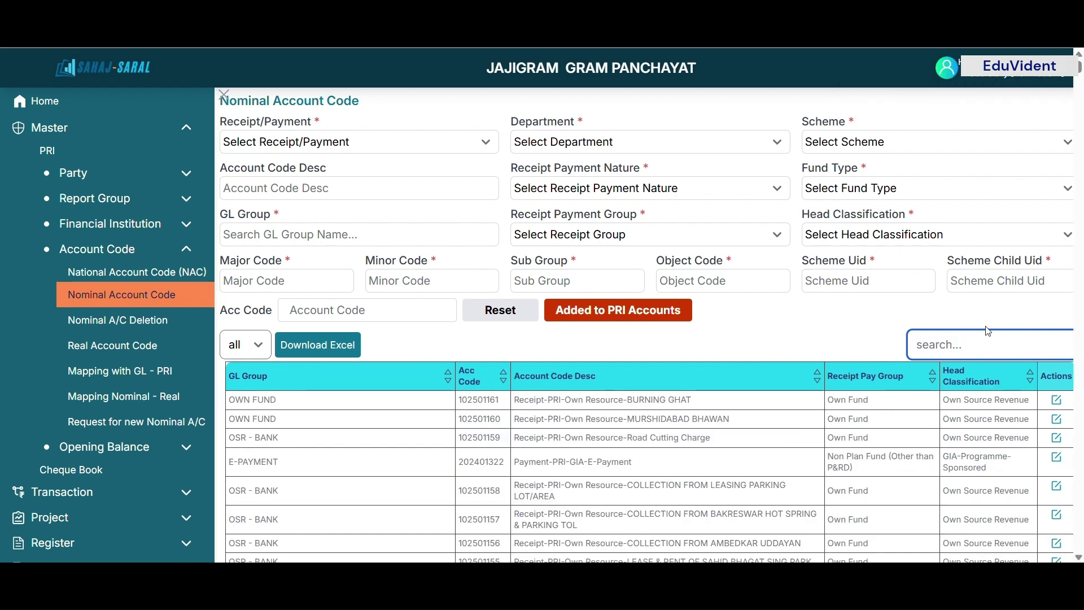
{"action": "type", "text": "SAMAB"}
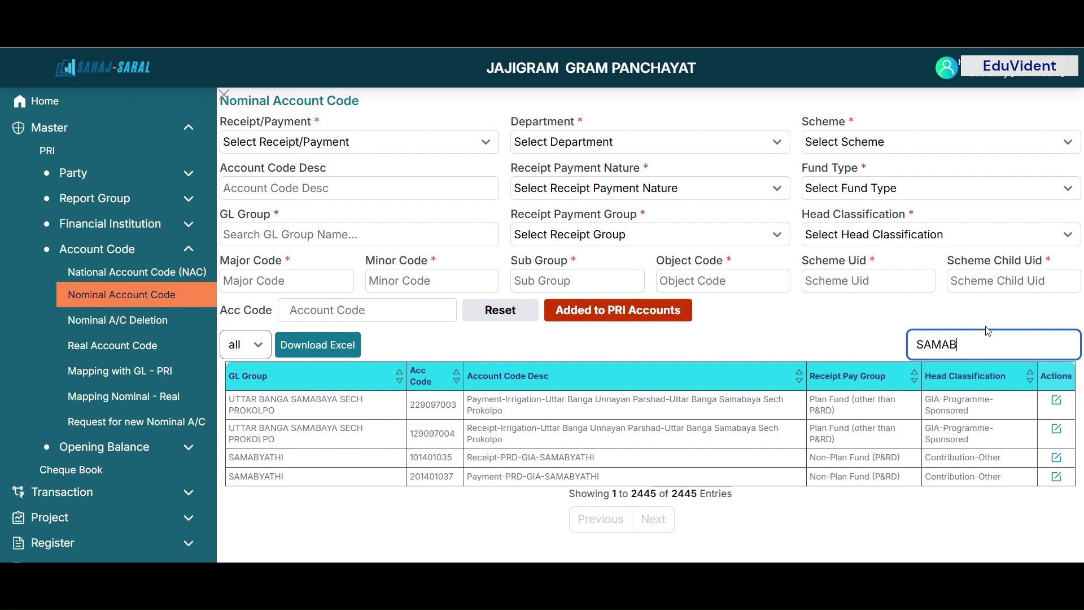
{"action": "left_click", "coordinate": [1057, 458]}
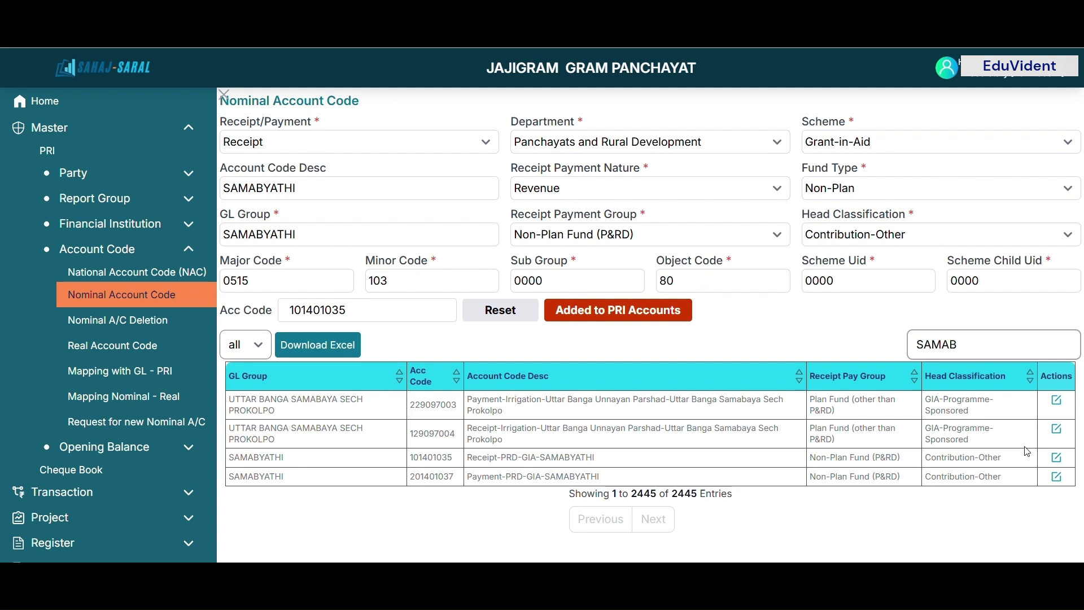
{"action": "left_click", "coordinate": [601, 311]}
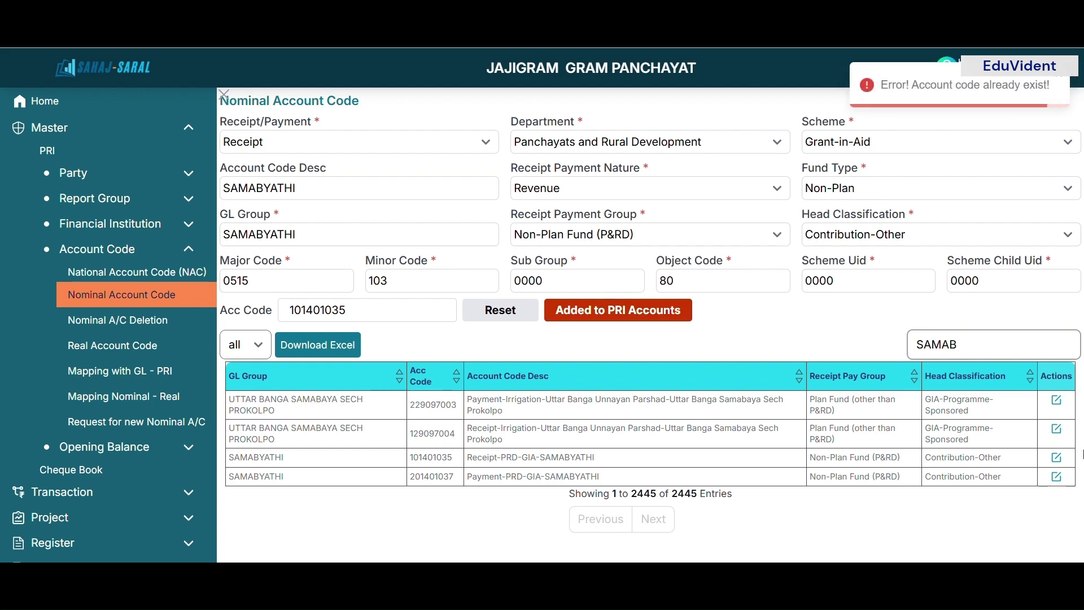
{"action": "left_click", "coordinate": [1056, 477]}
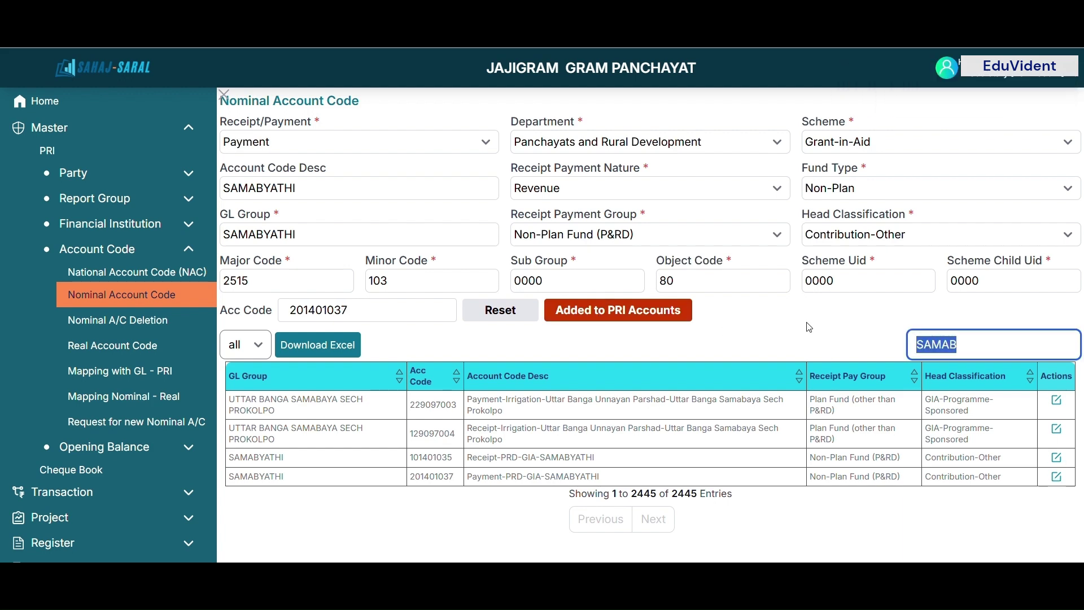
Search the account codes for 15TH and add the payment code for 15TH FINANCE COMMISSION - TIED to the PRI accounts.
{"action": "type", "text": "15"}
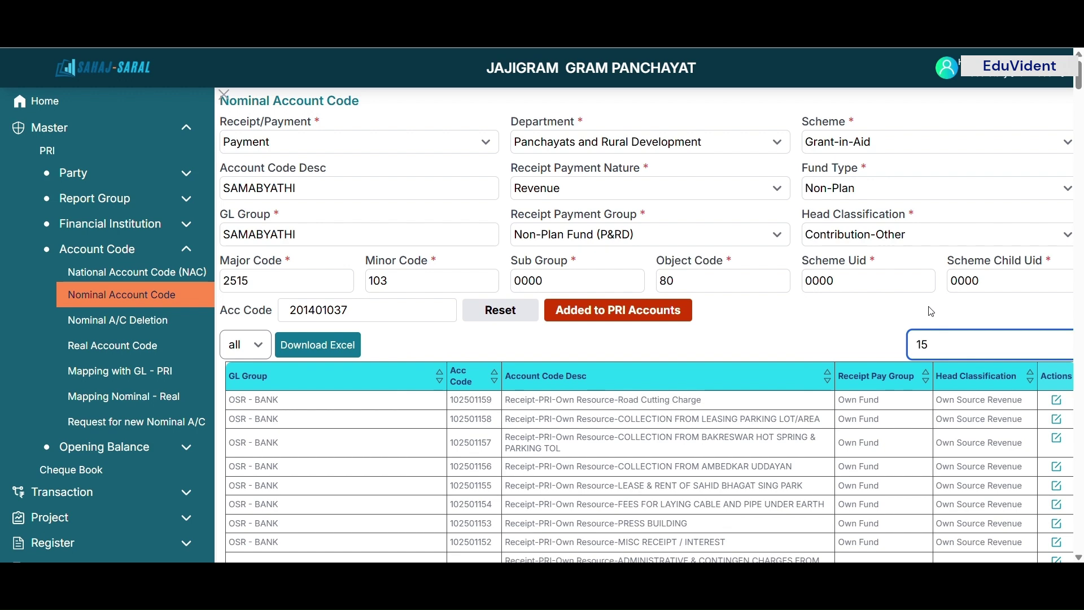
{"action": "type", "text": "TH"}
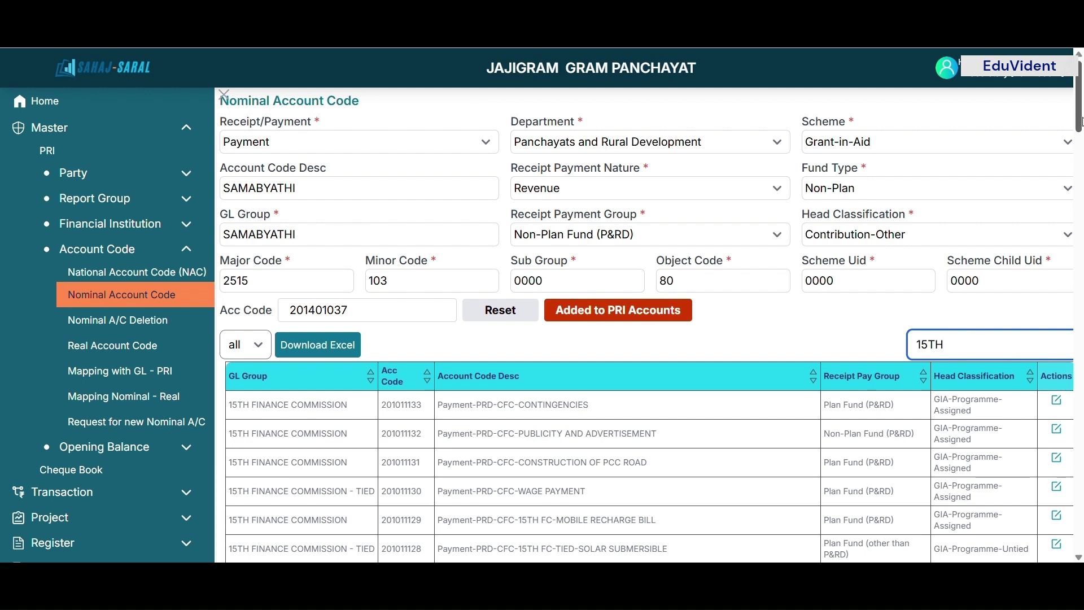
{"action": "left_click_drag", "start_coordinate": [1080, 117], "coordinate": [1082, 174]}
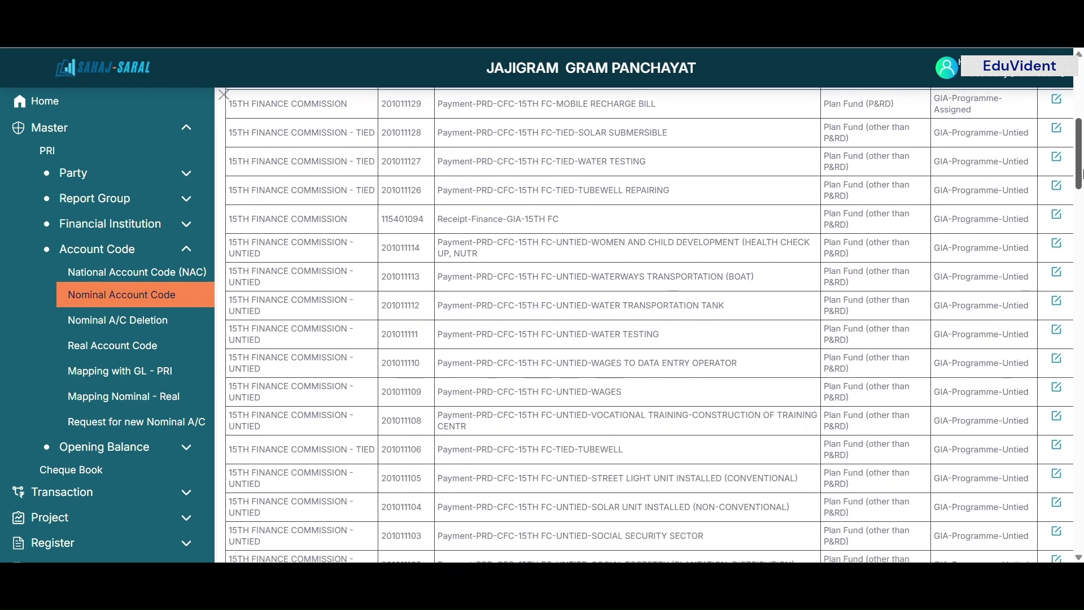
{"action": "scroll", "coordinate": [464, 337], "scroll_direction": "down", "scroll_amount": 15}
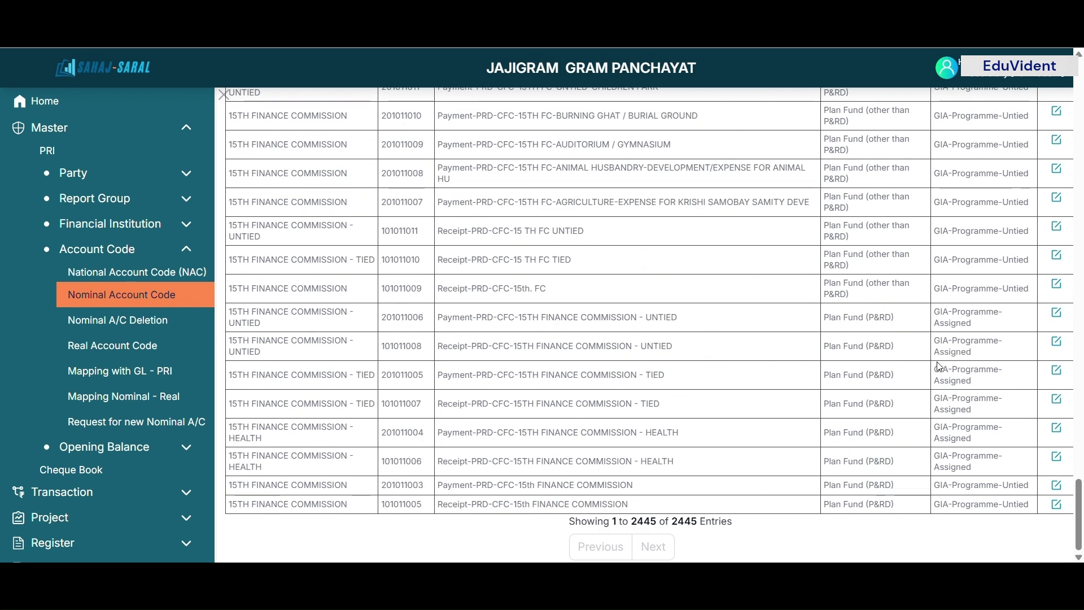
{"action": "left_click", "coordinate": [1057, 372]}
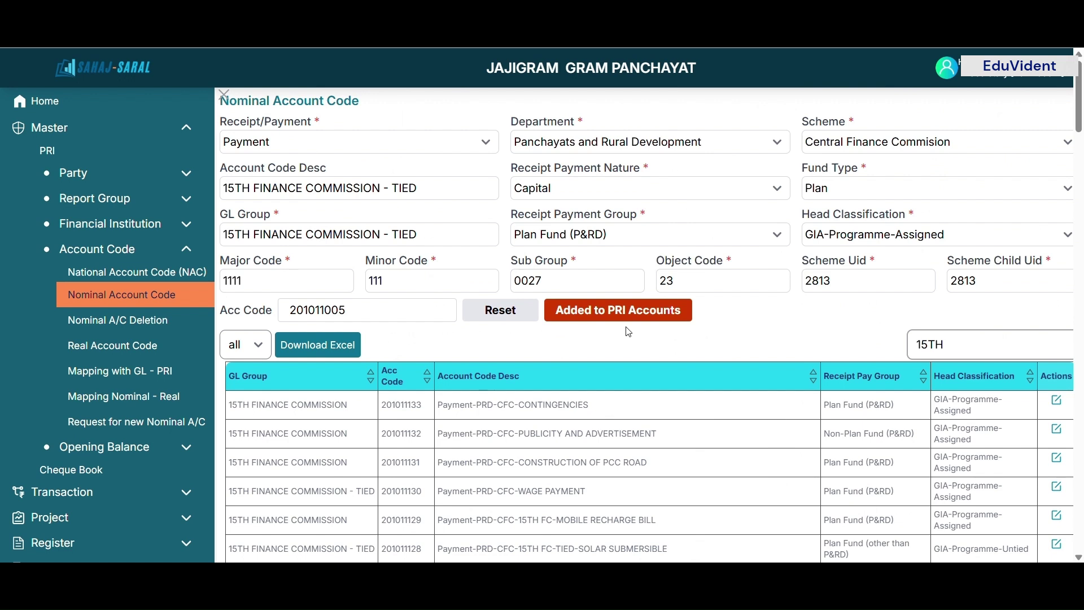
{"action": "left_click", "coordinate": [609, 319]}
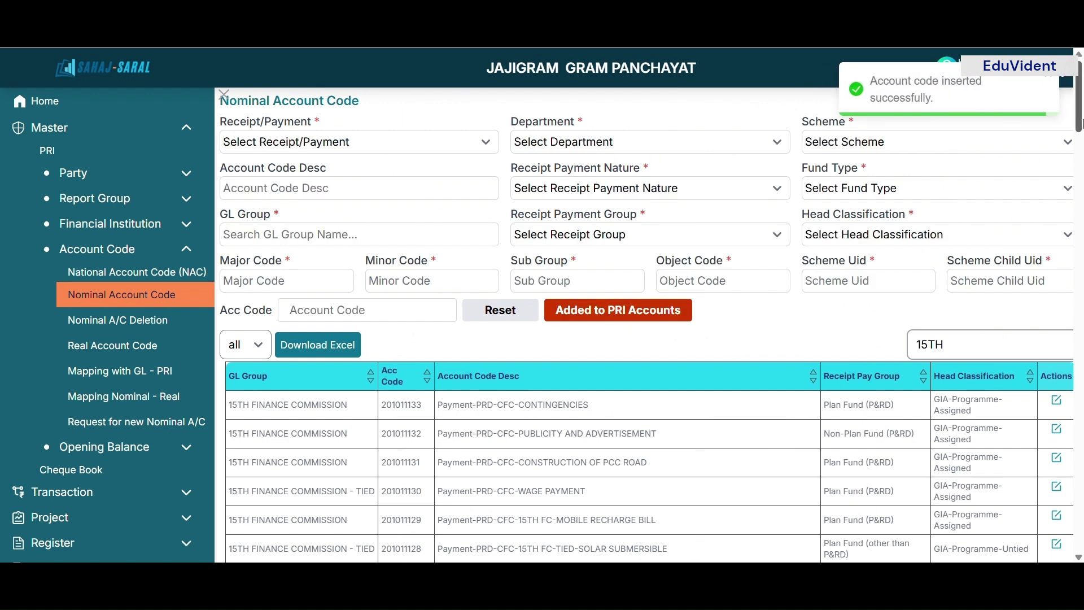
Add the payment code for 15TH FINANCE COMMISSION - UNTIED to the PRI accounts.
{"action": "left_click_drag", "start_coordinate": [1082, 119], "coordinate": [1082, 539]}
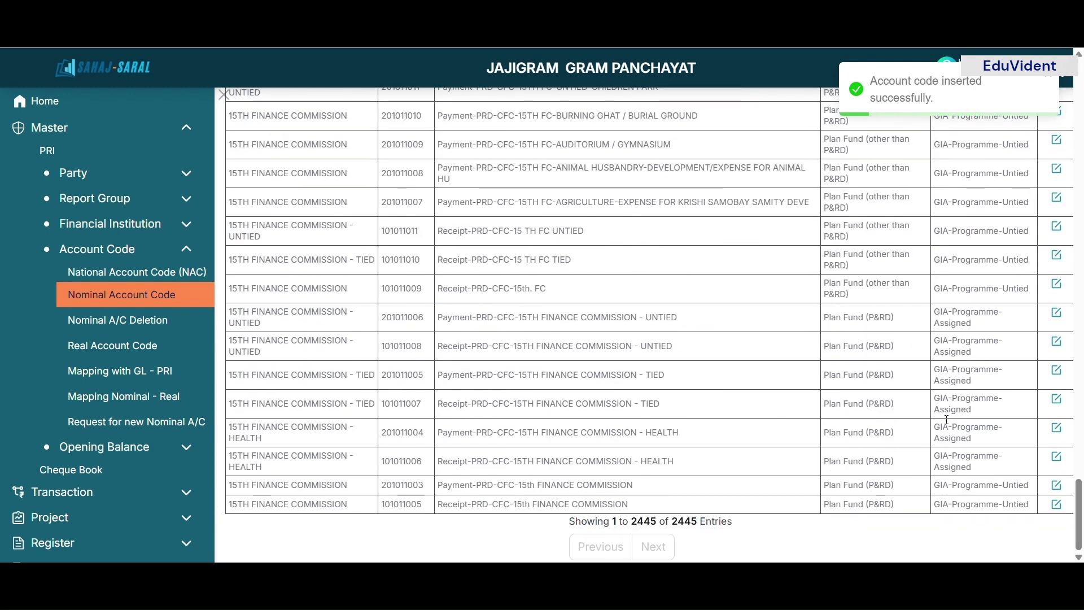
{"action": "left_click", "coordinate": [1057, 314]}
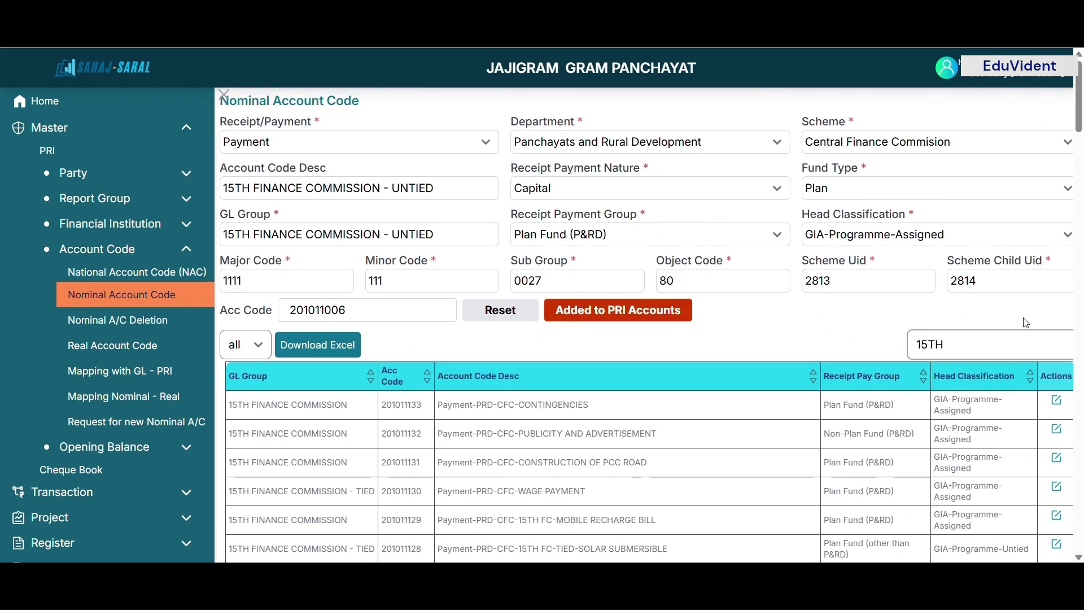
{"action": "left_click", "coordinate": [636, 319]}
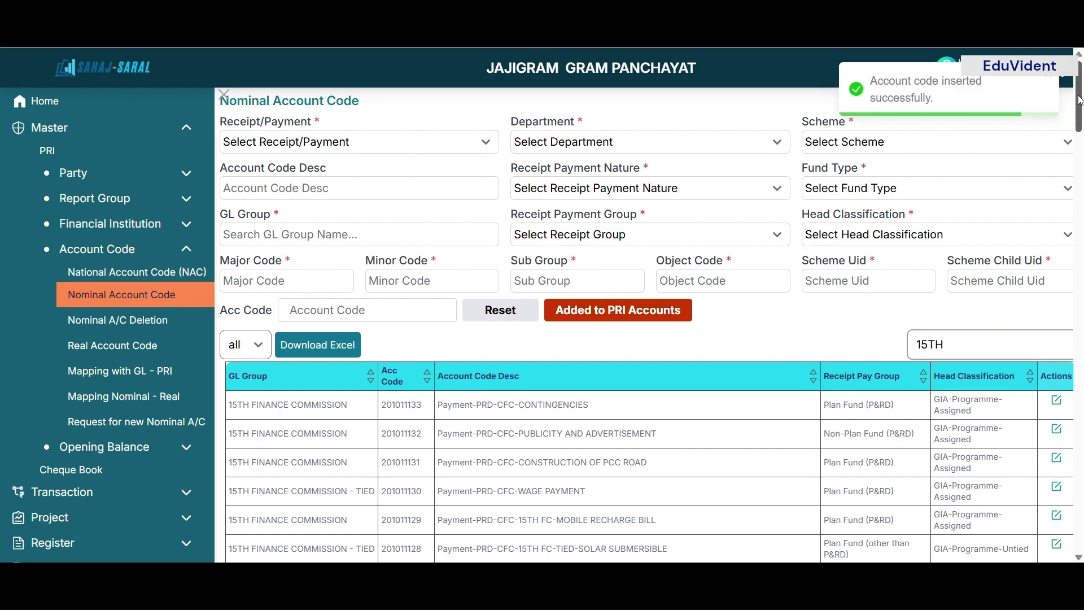
Add the receipt code for 15TH FINANCE COMMISSION - TIED to the PRI accounts.
{"action": "left_click_drag", "start_coordinate": [1078, 100], "coordinate": [1078, 520]}
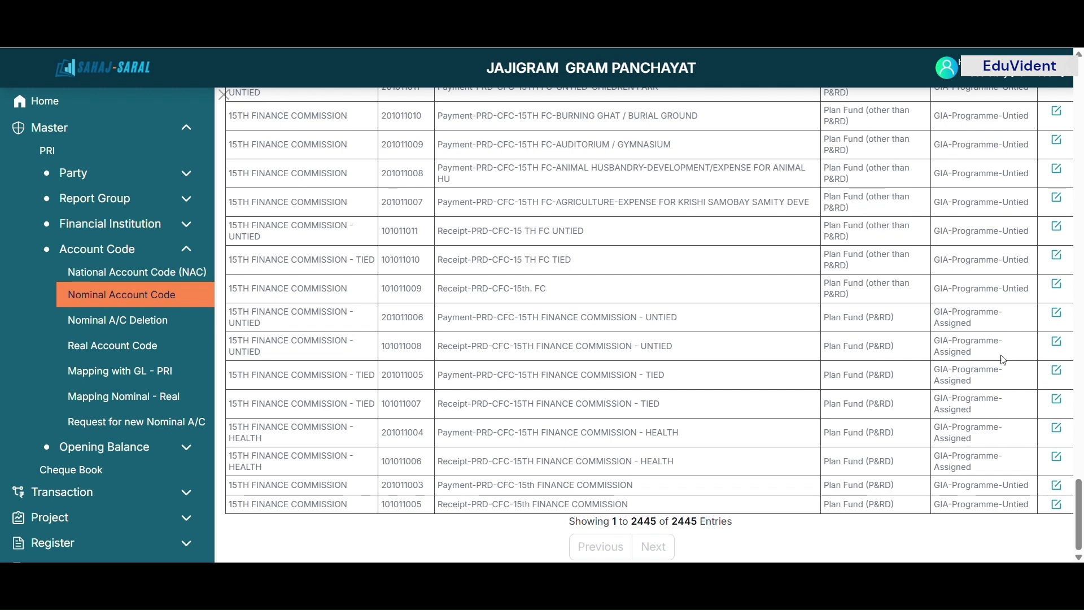
{"action": "left_click", "coordinate": [1057, 402]}
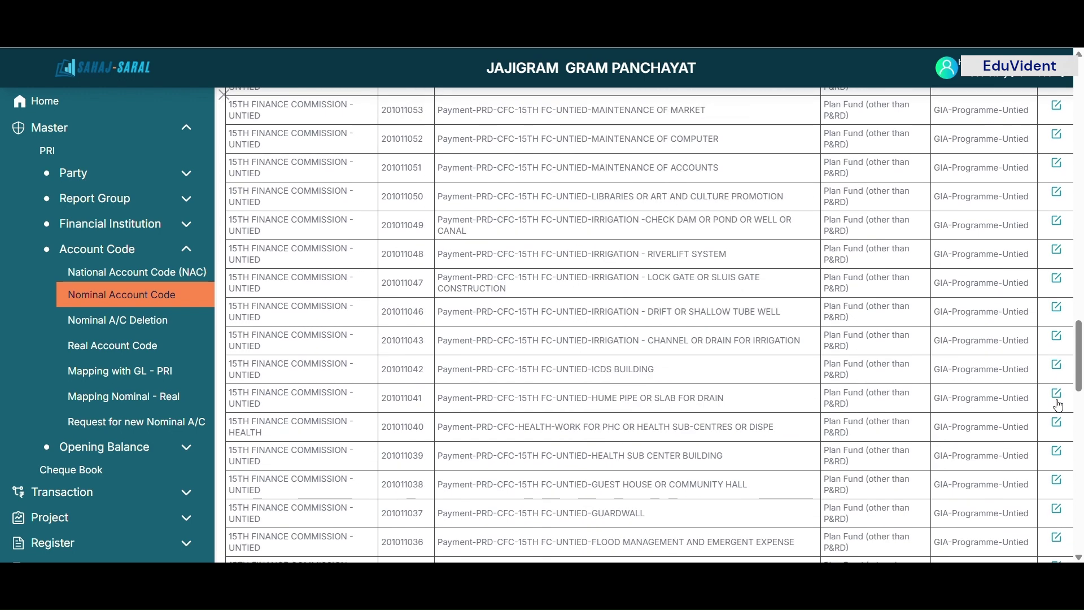
{"action": "left_click", "coordinate": [579, 314]}
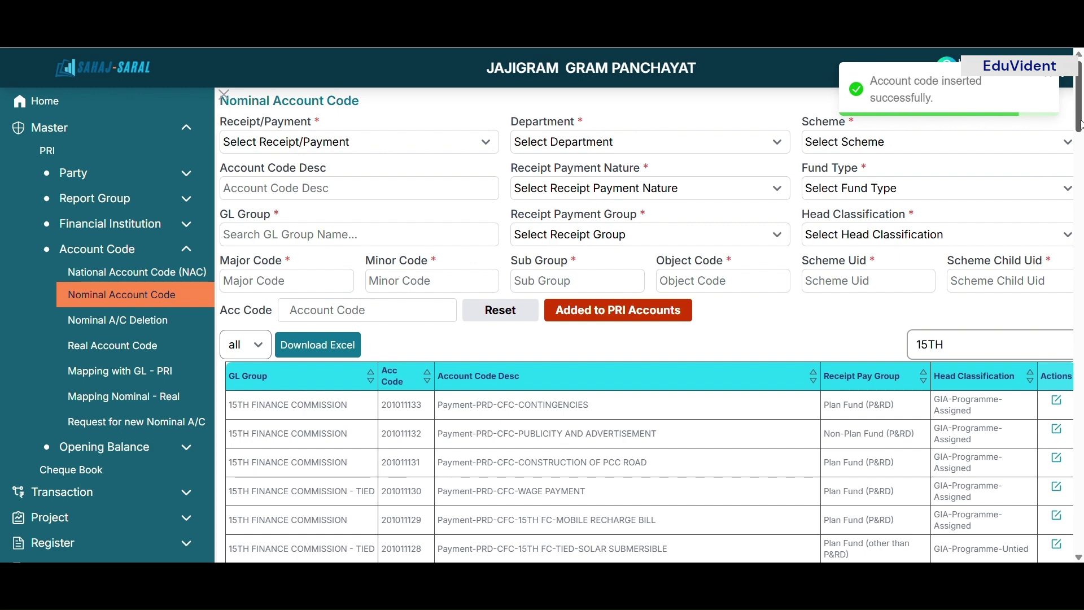
Add the receipt code for 15TH FINANCE COMMISSION - UNTIED to the PRI accounts and dismiss the notification.
{"action": "left_click_drag", "start_coordinate": [1079, 126], "coordinate": [1078, 525]}
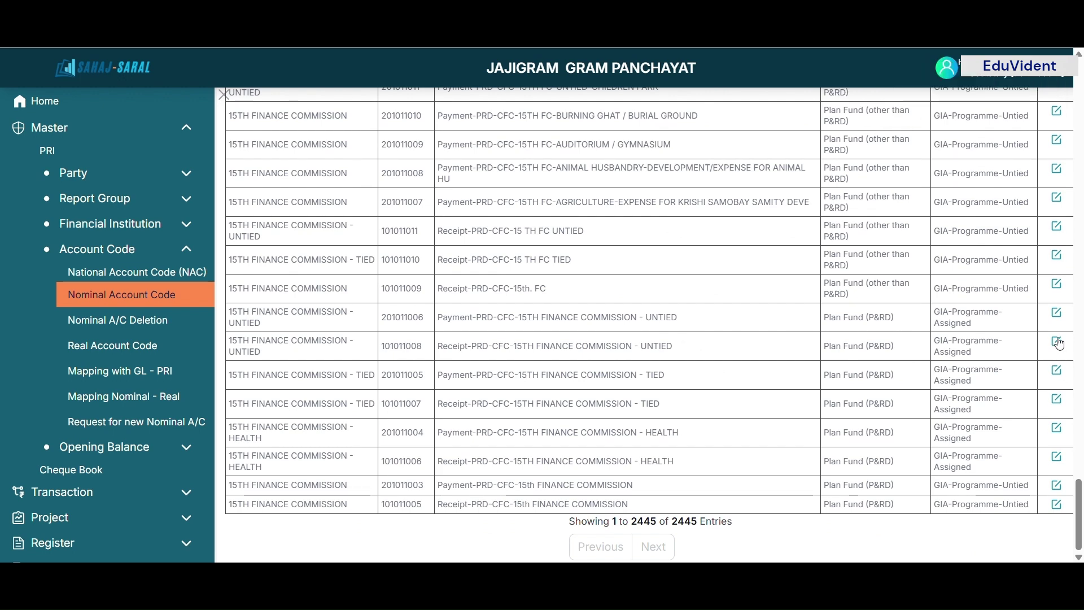
{"action": "scroll", "coordinate": [1059, 344], "scroll_direction": "up", "scroll_amount": 15}
{"action": "scroll", "coordinate": [1059, 344], "scroll_direction": "up", "scroll_amount": 10}
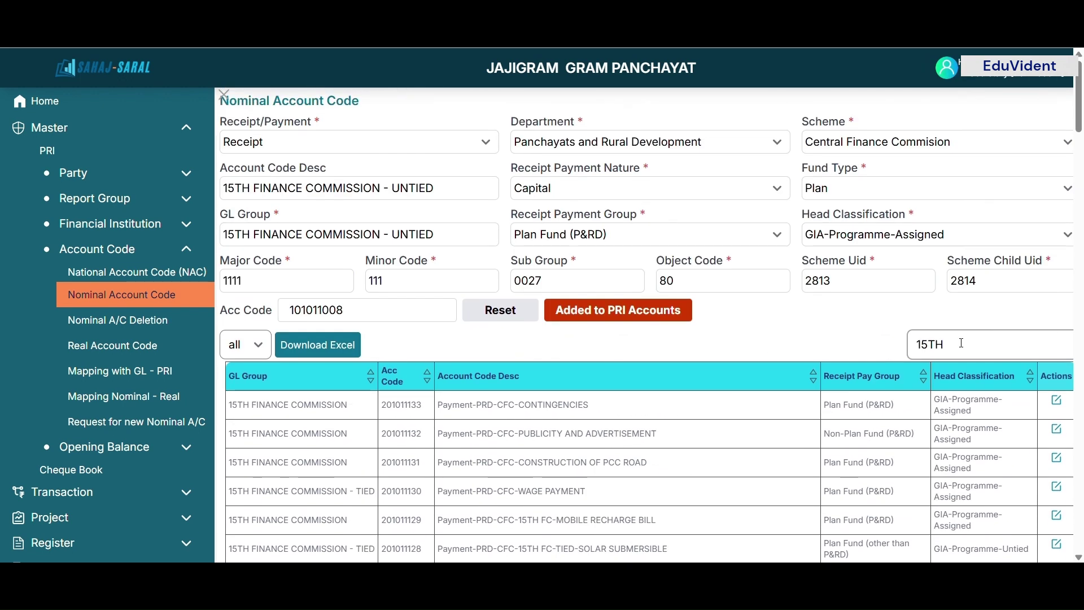
{"action": "left_click", "coordinate": [576, 312]}
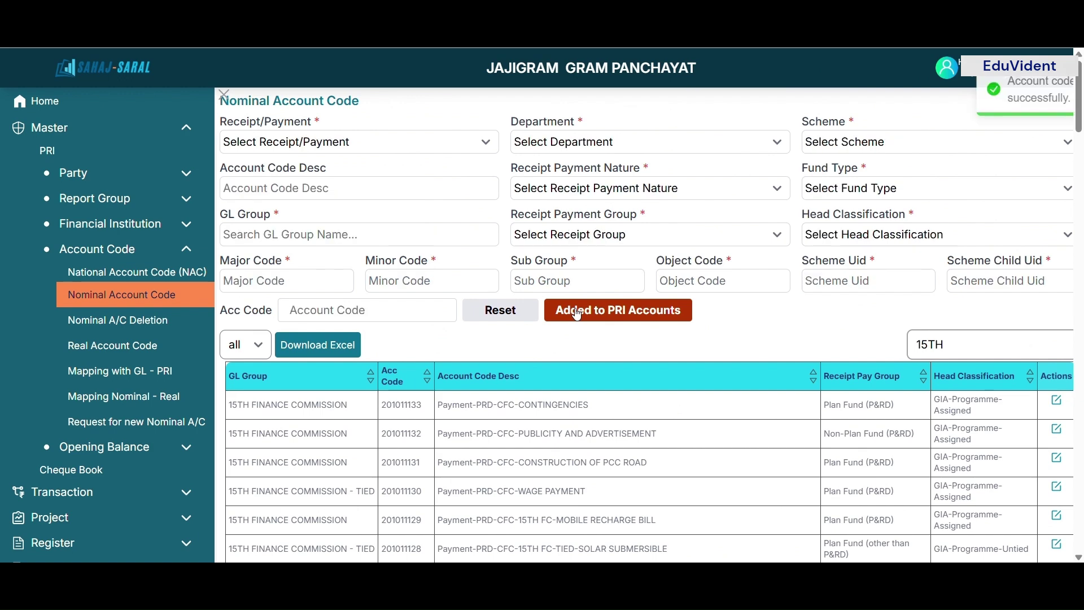
{"action": "left_click", "coordinate": [1050, 82]}
Copy the GL group name 15TH FINANCE COMMISSION - TIED from the list and use it as the search term for the account codes.
{"action": "scroll", "coordinate": [1080, 138], "scroll_direction": "down", "scroll_amount": 4}
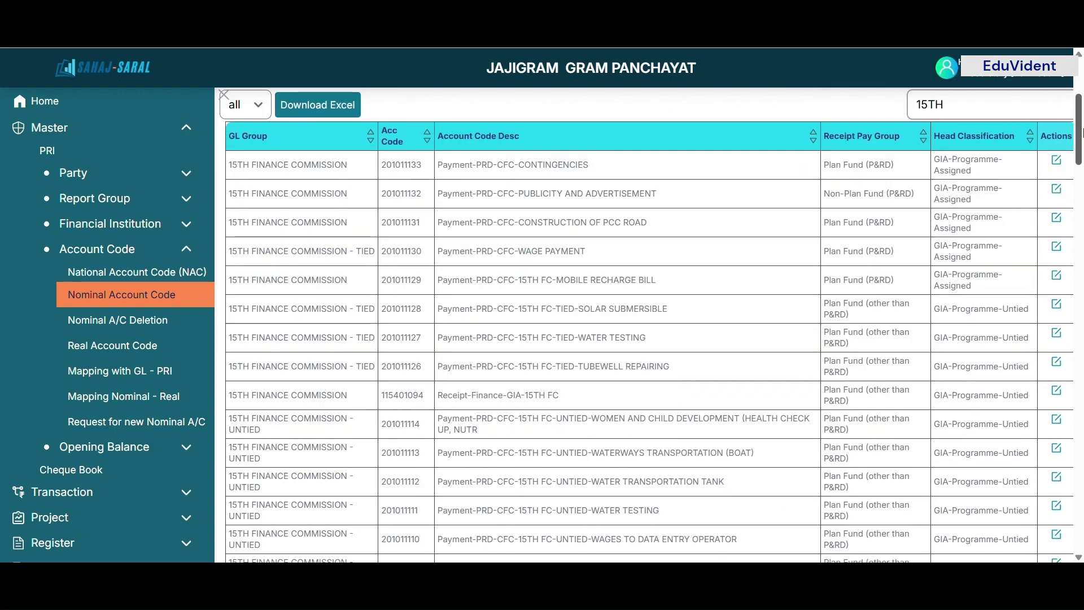
{"action": "left_click_drag", "start_coordinate": [1080, 133], "coordinate": [1079, 496]}
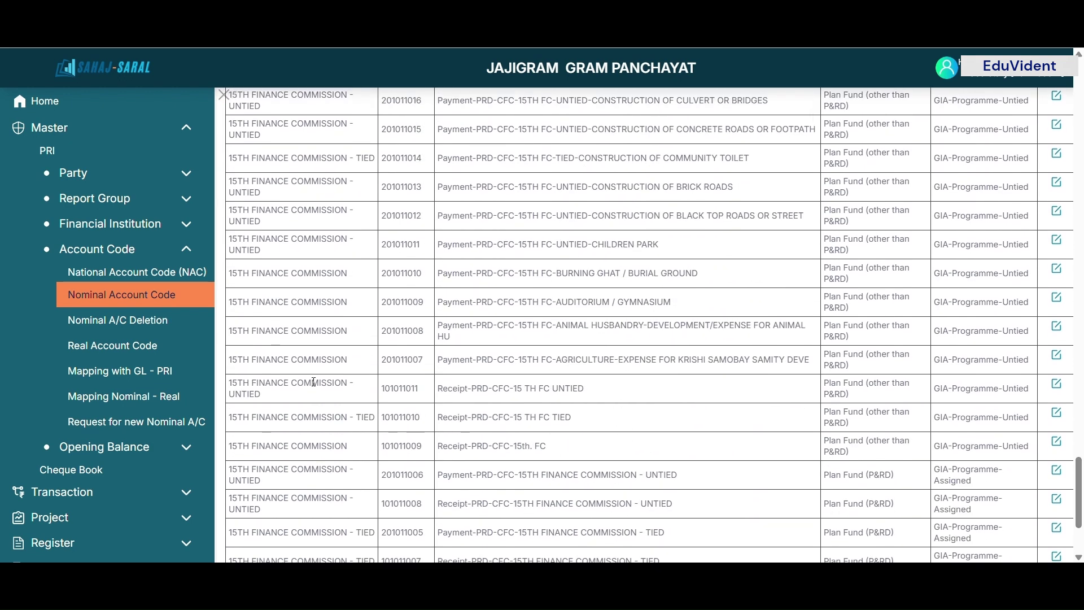
{"action": "left_click_drag", "start_coordinate": [242, 415], "coordinate": [379, 433]}
{"action": "key", "text": "ctrl+c"}
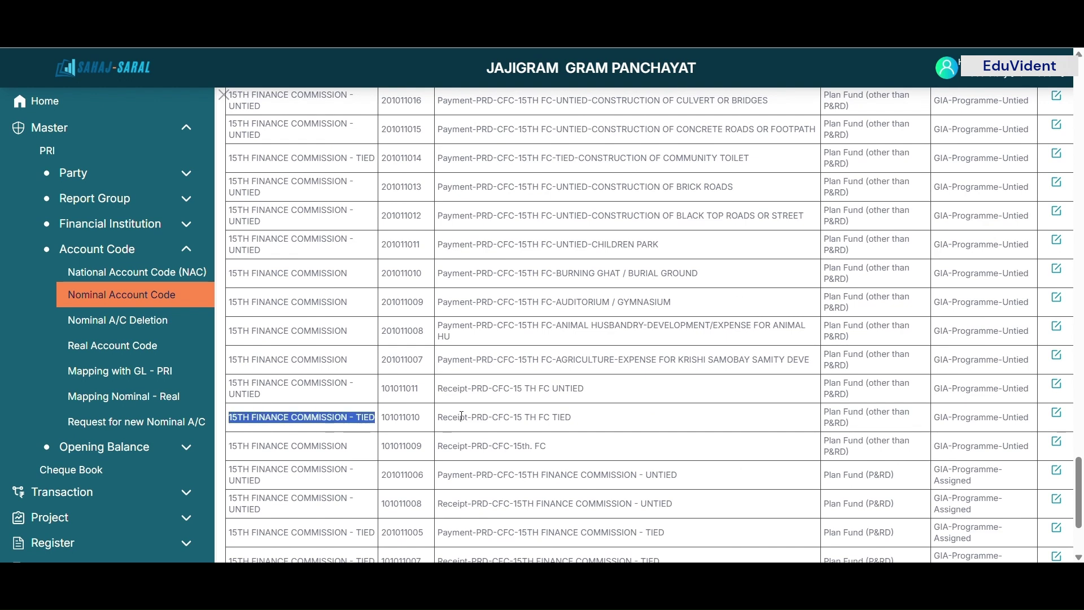
{"action": "left_click_drag", "start_coordinate": [1080, 492], "coordinate": [1081, 126]}
{"action": "left_click", "coordinate": [954, 209]}
{"action": "left_click_drag", "start_coordinate": [951, 209], "coordinate": [886, 207]}
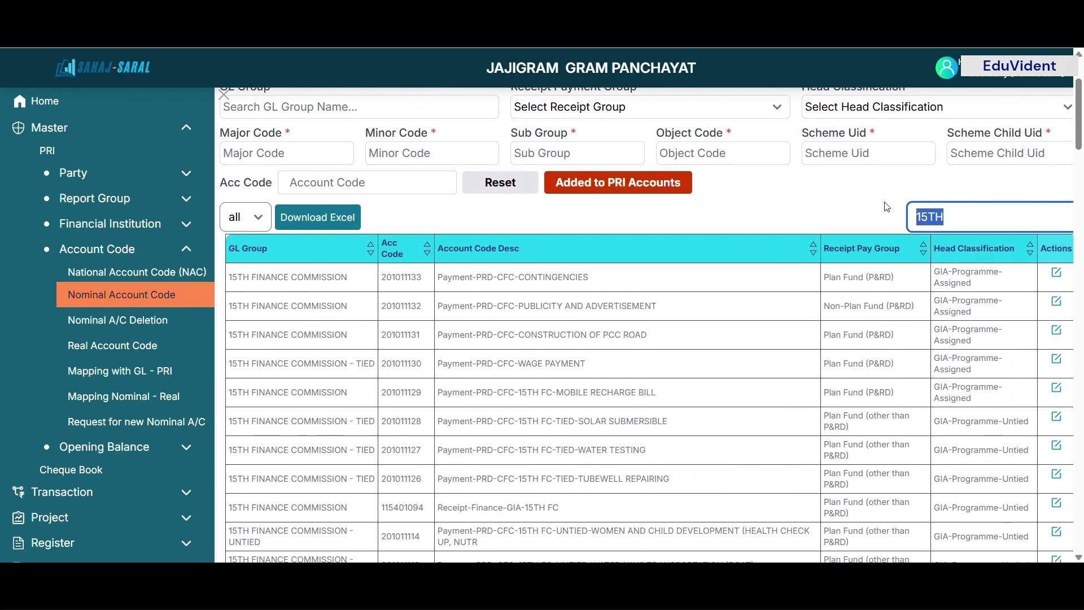
{"action": "key", "text": "ctrl+v"}
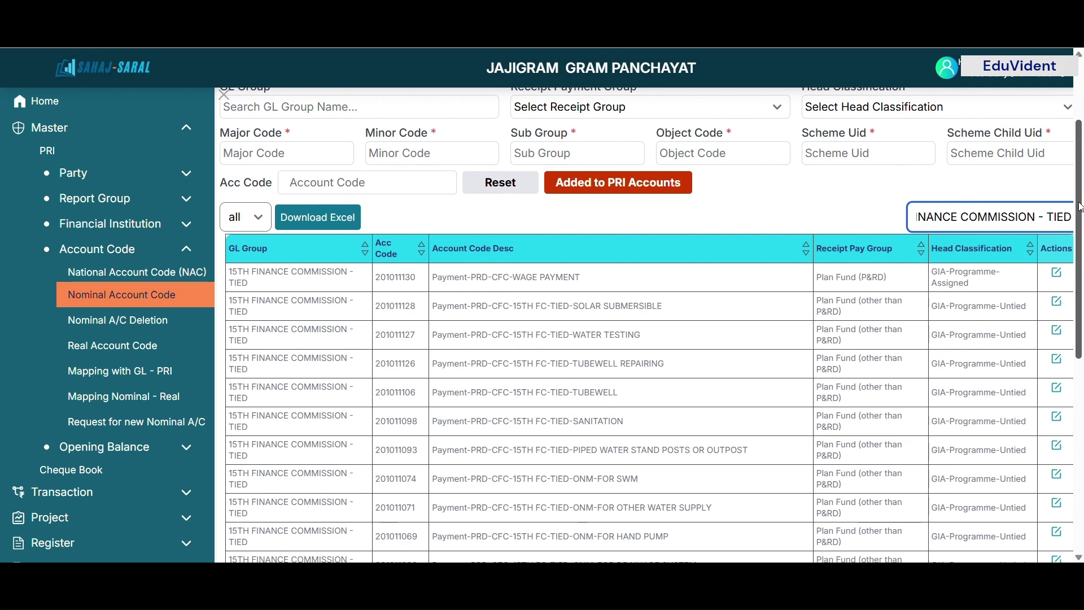
Look through the tied 15th Finance Commission codes and add the payment code for DRAINAGE to the PRI accounts.
{"action": "left_click_drag", "start_coordinate": [1079, 207], "coordinate": [1080, 368]}
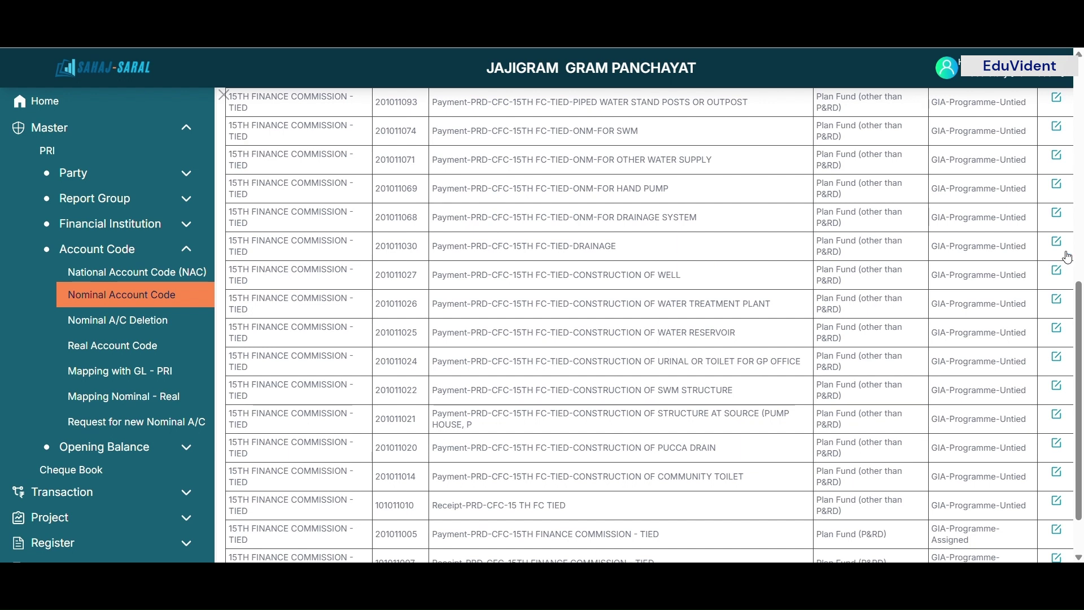
{"action": "left_click_drag", "start_coordinate": [1078, 335], "coordinate": [1078, 388]}
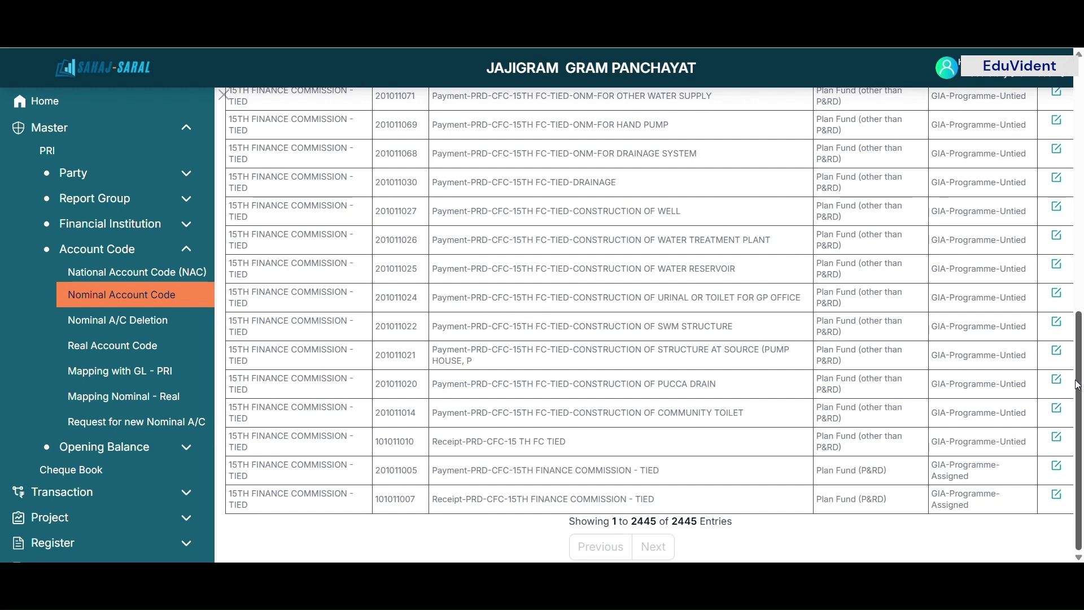
{"action": "left_click_drag", "start_coordinate": [1078, 380], "coordinate": [1080, 276]}
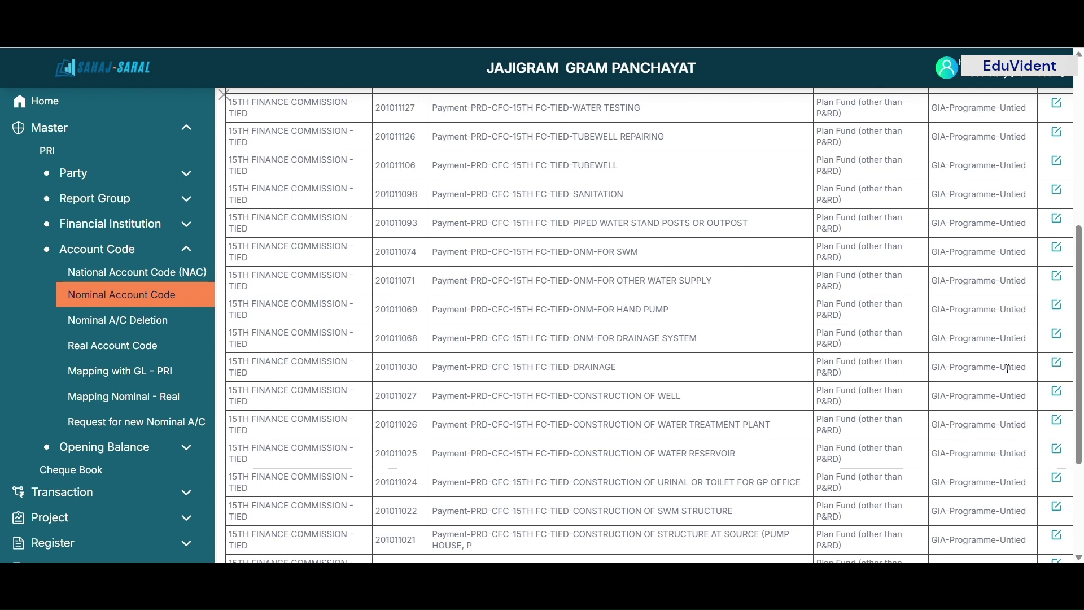
{"action": "left_click", "coordinate": [1056, 364]}
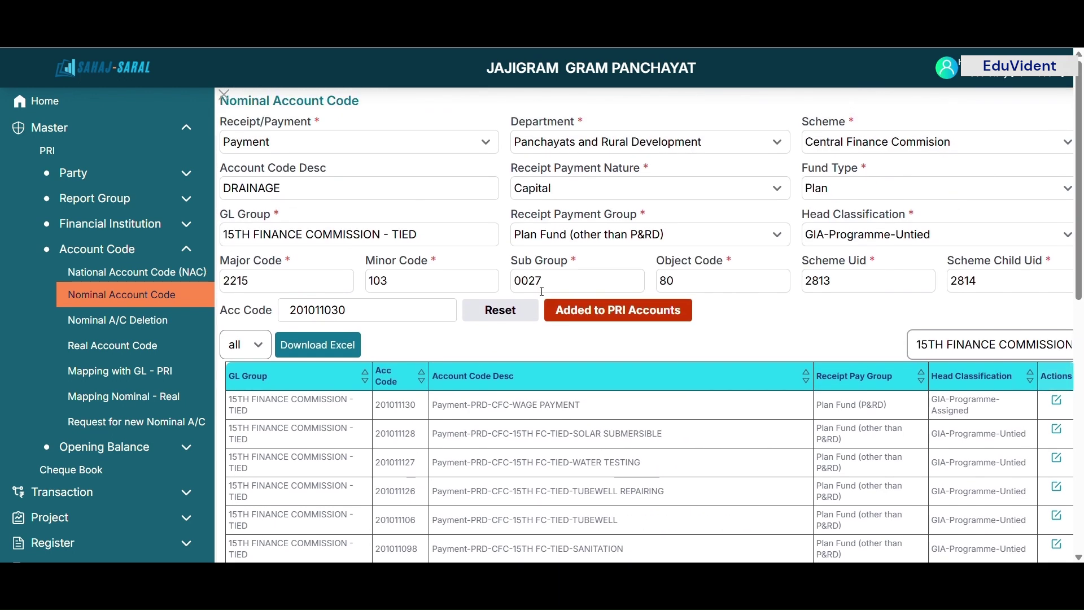
{"action": "left_click", "coordinate": [595, 319]}
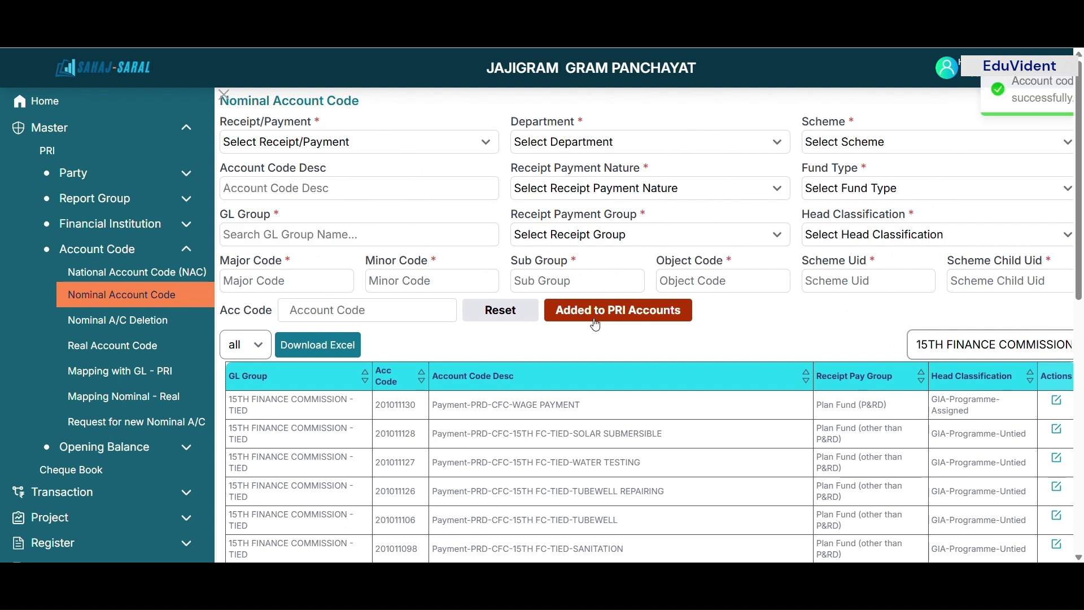
Add the tied 15th Finance Commission payment code for SOLAR SUBMERSIBLE to the PRI accounts.
{"action": "left_click_drag", "start_coordinate": [1082, 171], "coordinate": [1082, 236]}
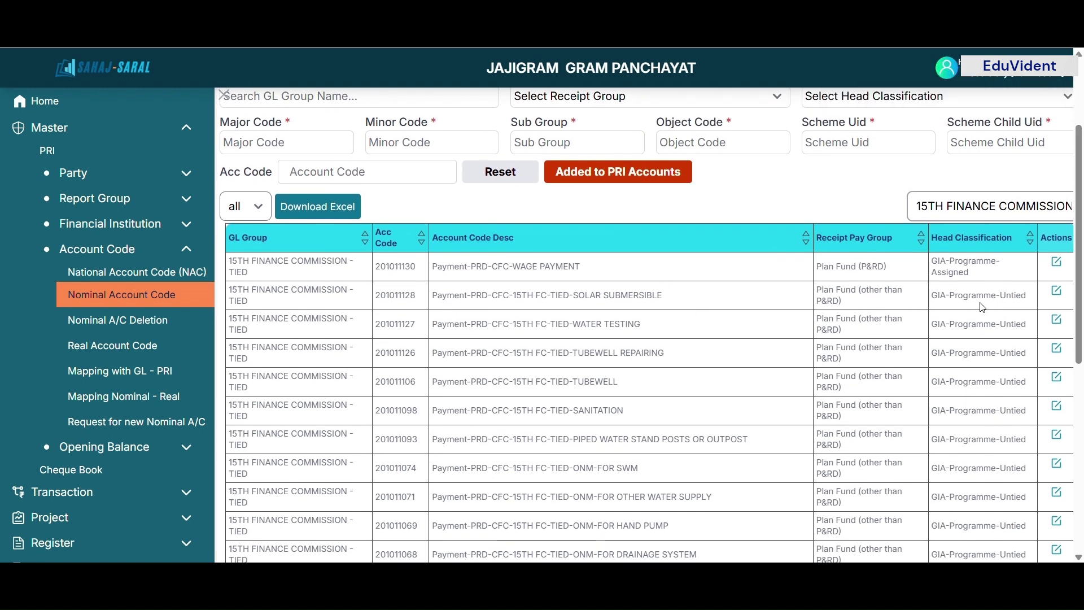
{"action": "left_click", "coordinate": [1058, 295]}
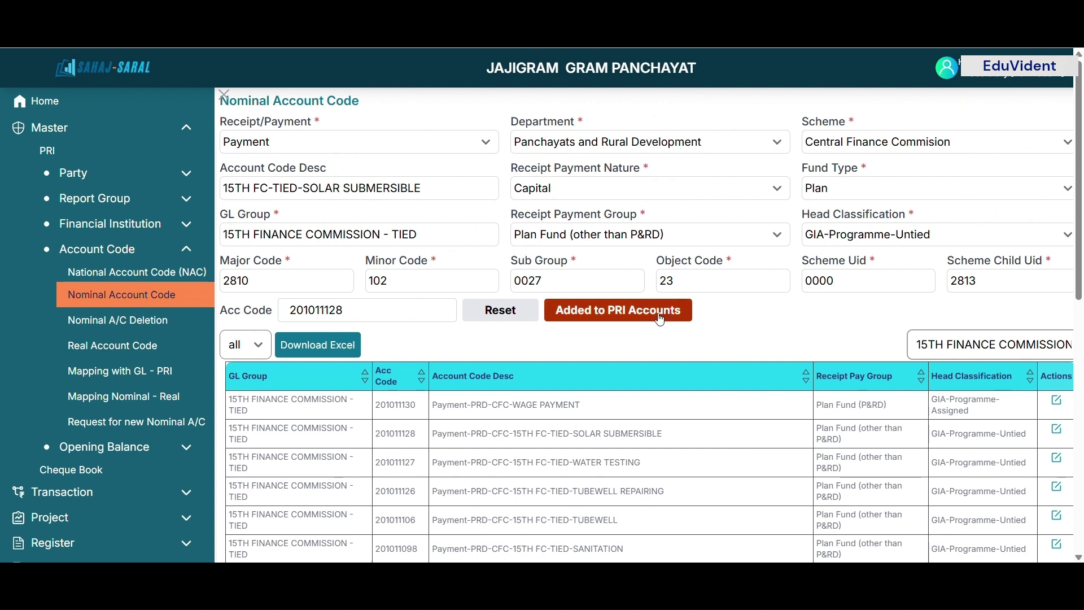
{"action": "left_click", "coordinate": [660, 320]}
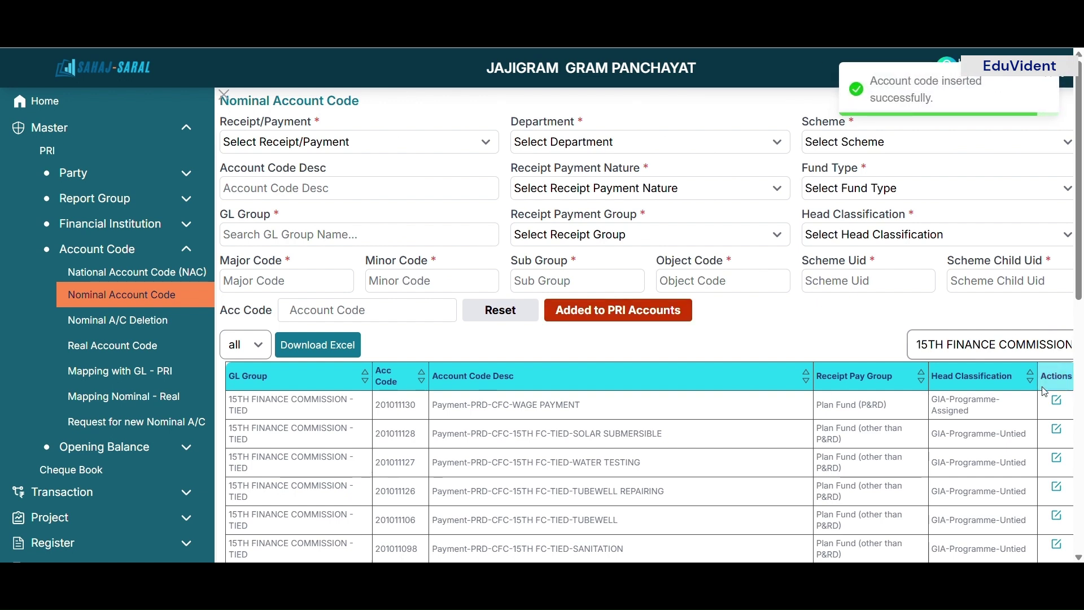
Add the tied 15th Finance Commission payment code for WATER TESTING to the PRI accounts.
{"action": "left_click", "coordinate": [1056, 401]}
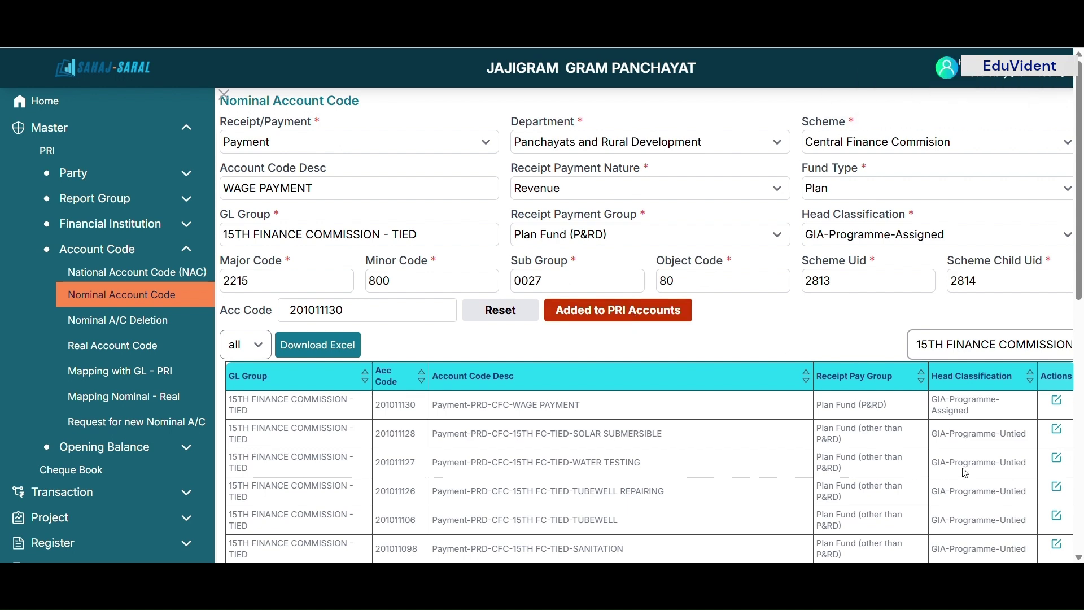
{"action": "left_click", "coordinate": [1060, 459]}
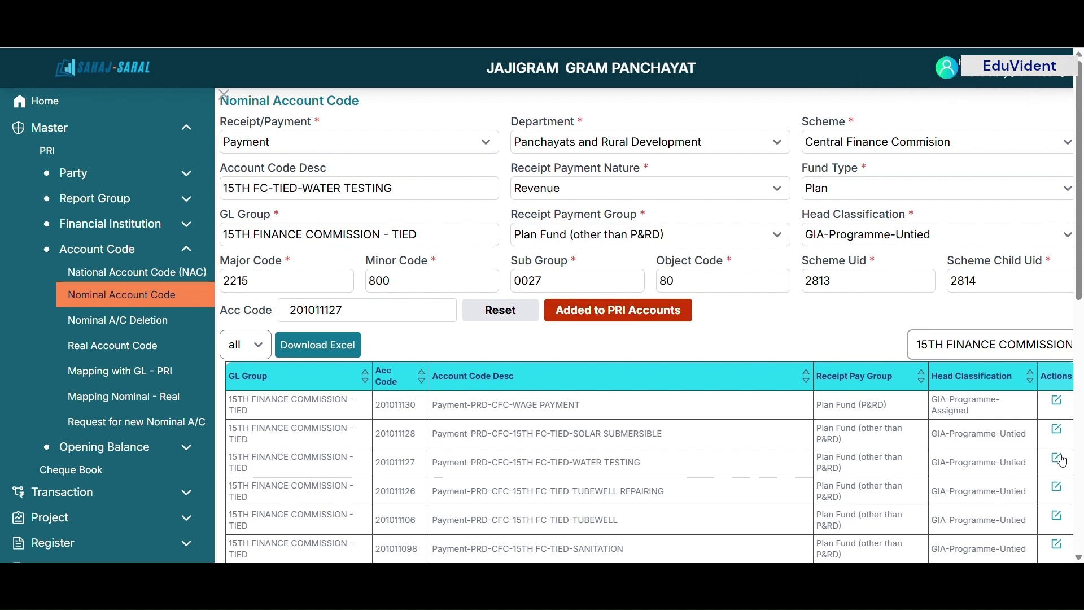
{"action": "left_click", "coordinate": [590, 320]}
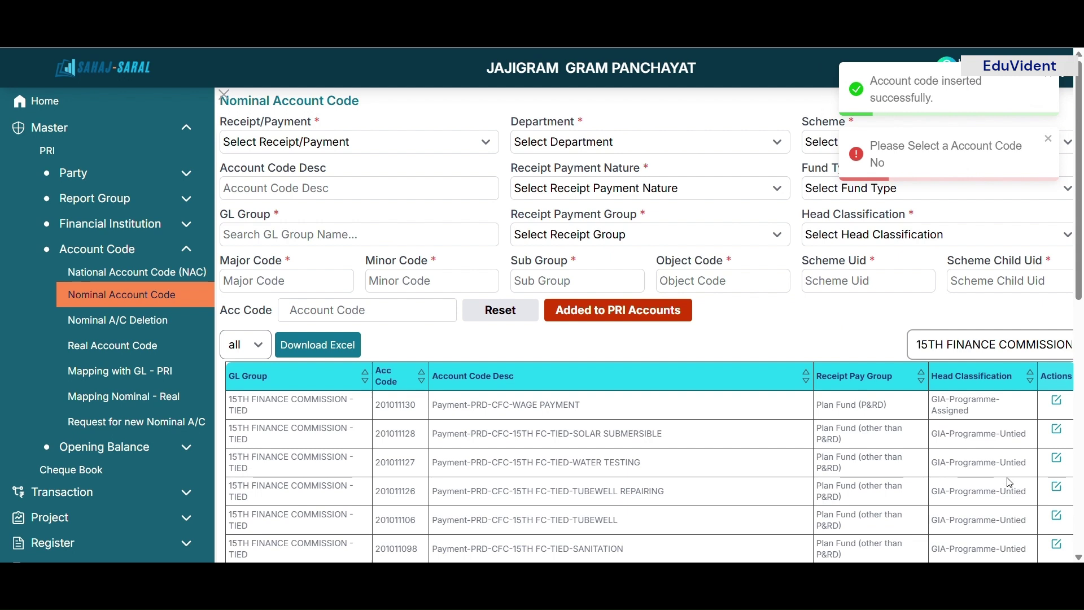
{"action": "left_click", "coordinate": [1056, 459]}
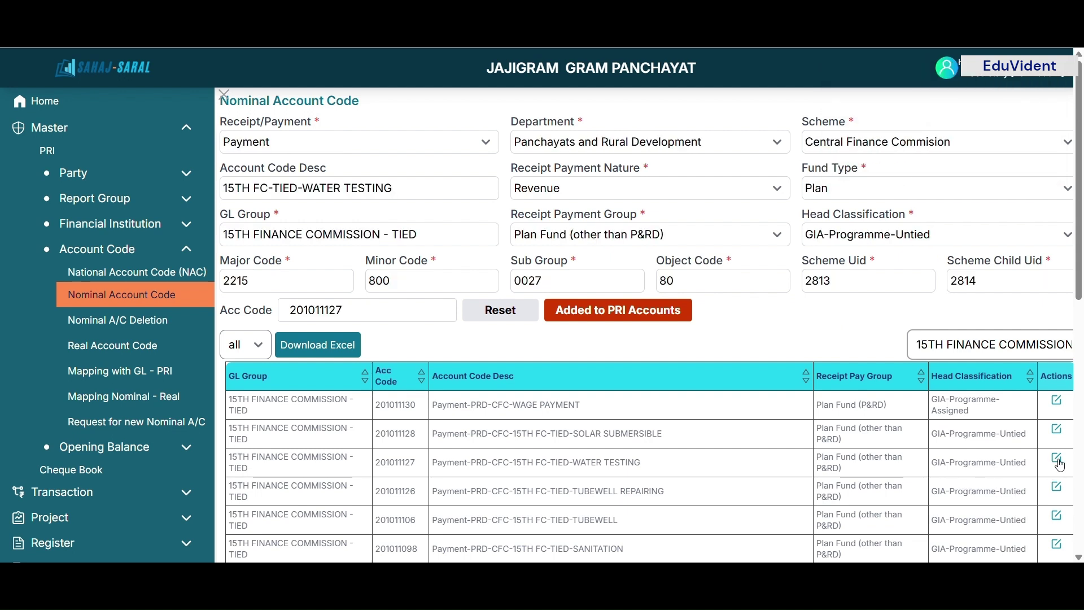
{"action": "left_click", "coordinate": [584, 312]}
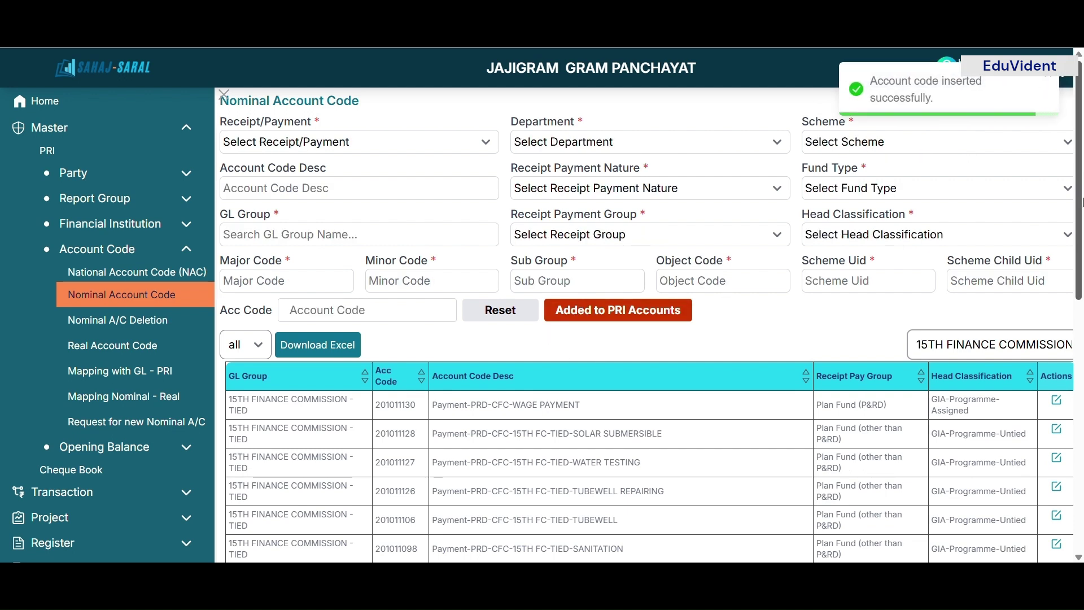
Add the tied 15th Finance Commission payment code for TUBEWELL to the PRI accounts.
{"action": "left_click_drag", "start_coordinate": [1081, 229], "coordinate": [1082, 282]}
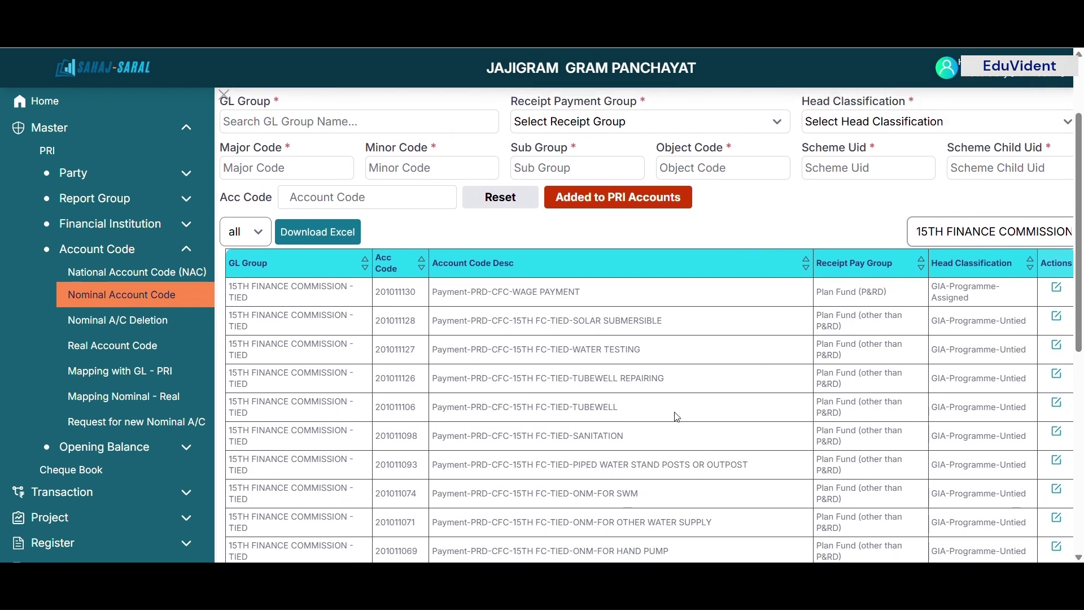
{"action": "left_click", "coordinate": [1056, 406]}
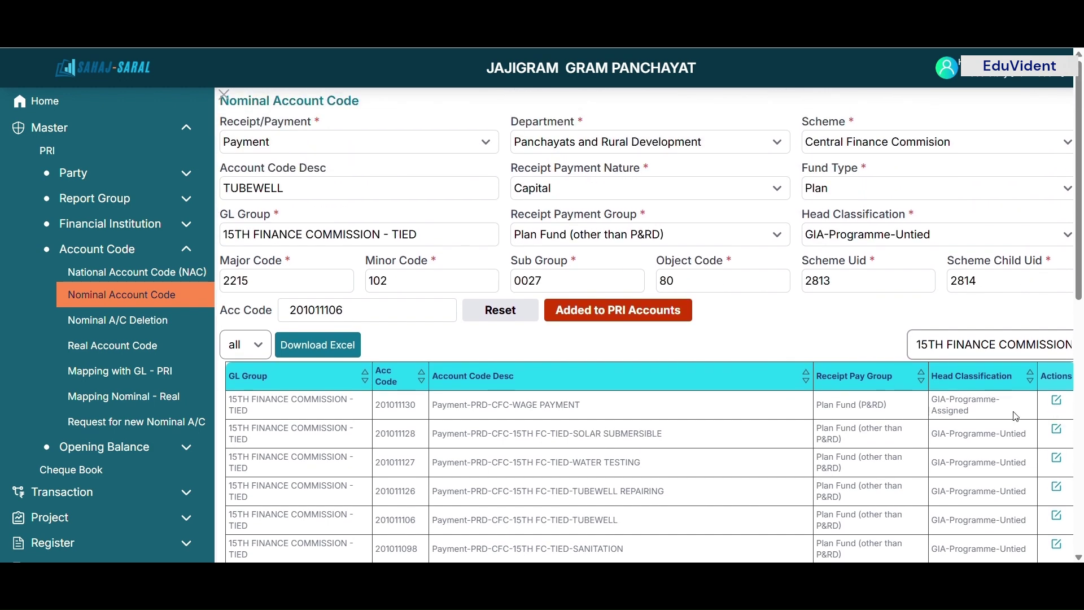
{"action": "left_click", "coordinate": [595, 320]}
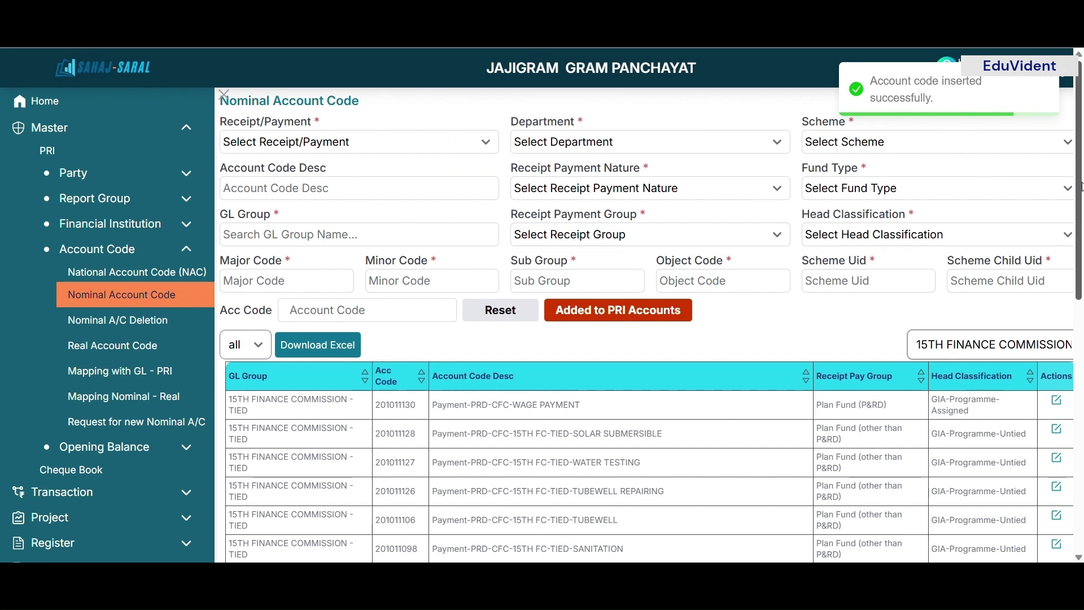
Add the tied 15th Finance Commission payment code for CONSTRUCTION OF WATER RESERVOIR to the PRI accounts.
{"action": "scroll", "coordinate": [832, 281], "scroll_direction": "down", "scroll_amount": 3}
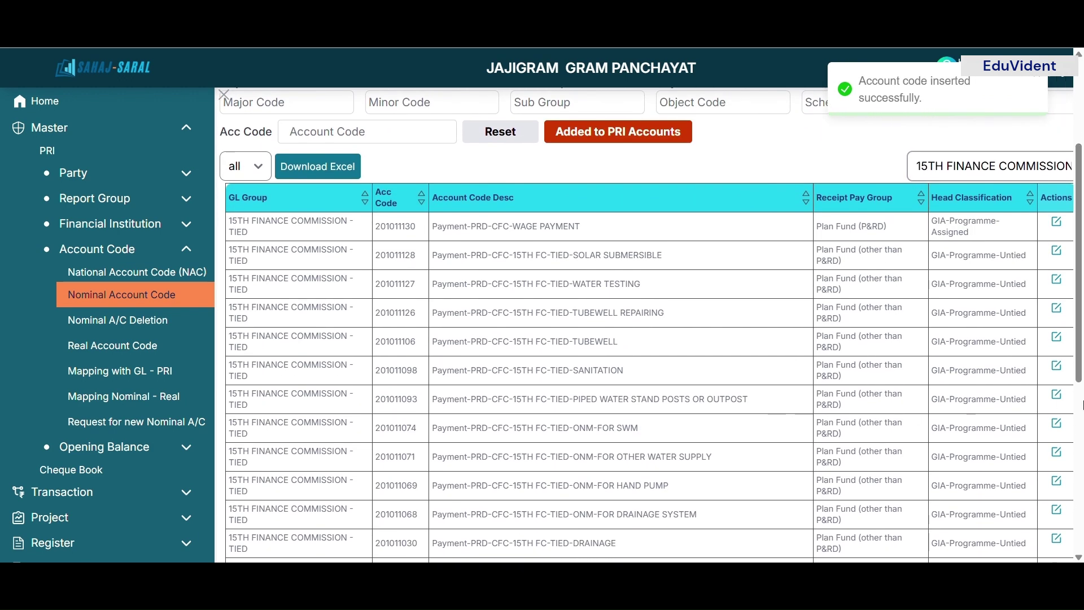
{"action": "left_click_drag", "start_coordinate": [1081, 373], "coordinate": [1083, 538]}
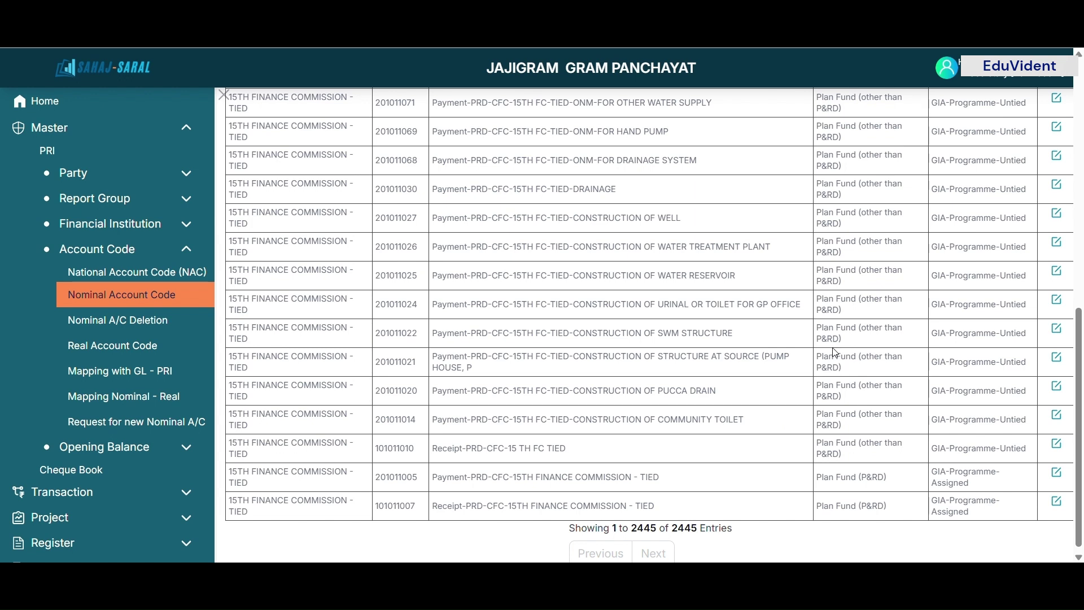
{"action": "left_click", "coordinate": [1058, 276]}
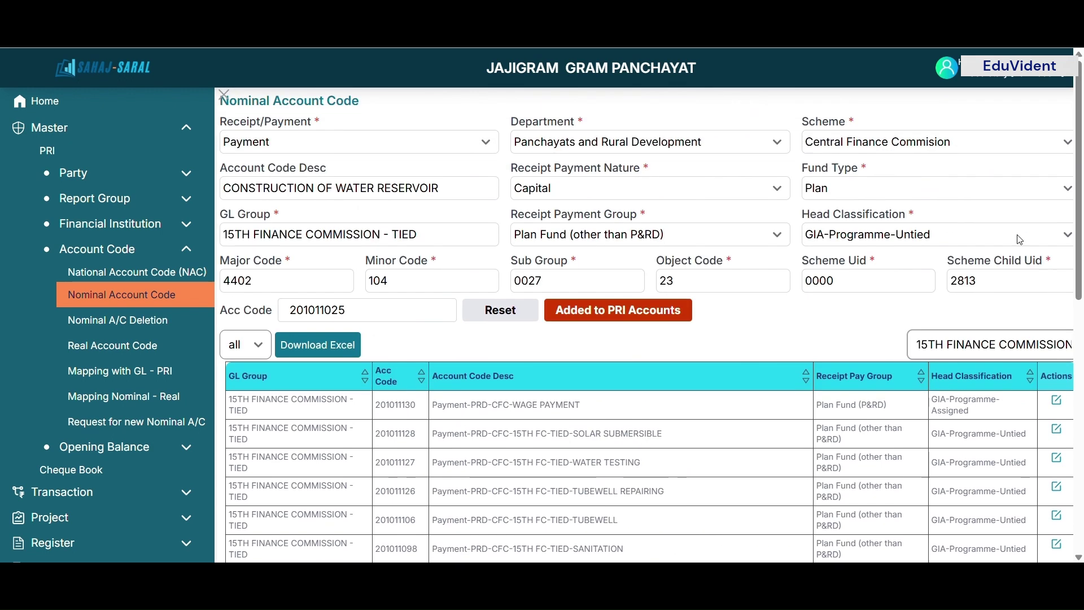
{"action": "left_click", "coordinate": [641, 317]}
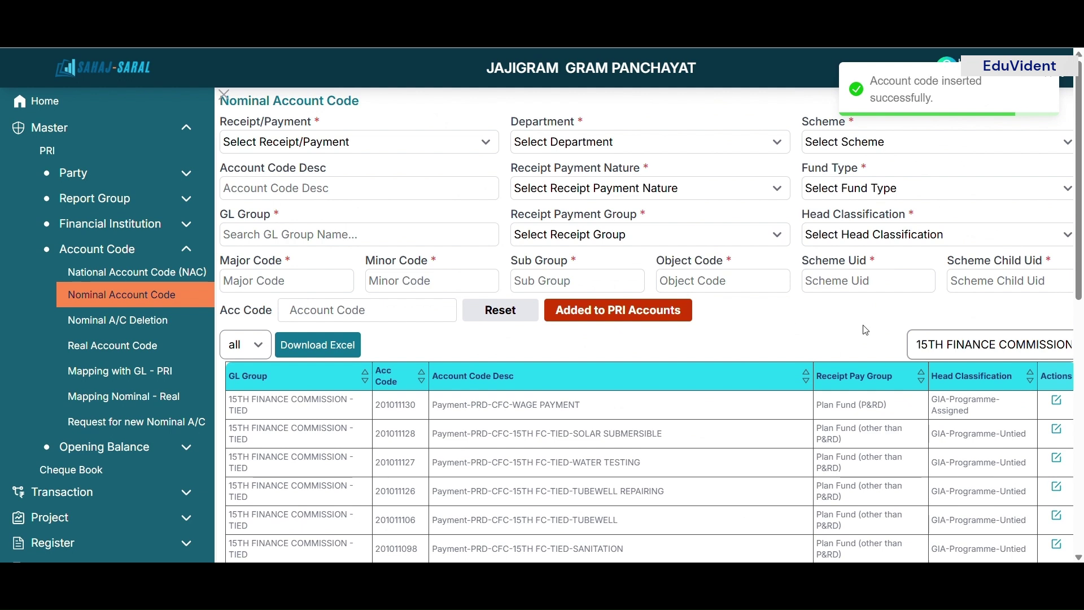
Change the account code search to 15TH FINANCE COMMISSION - UNT and add the payment code for CONSTRUCTION OF CONCRETE ROADS OR FOOTPATH to the PRI accounts.
{"action": "left_click_drag", "start_coordinate": [1061, 335], "coordinate": [1082, 348]}
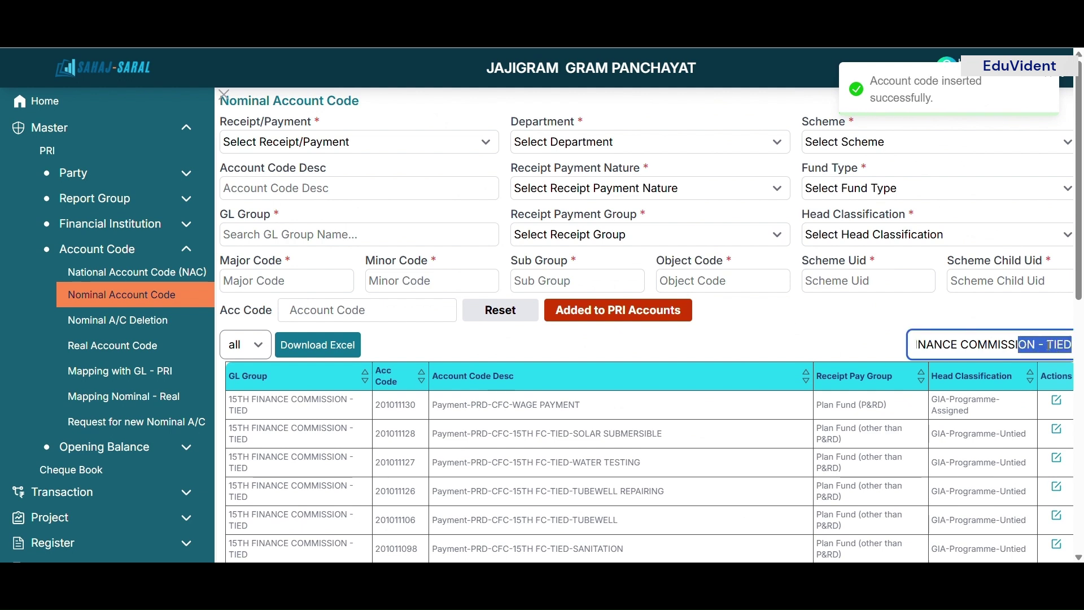
{"action": "type", "text": "ON - UNT"}
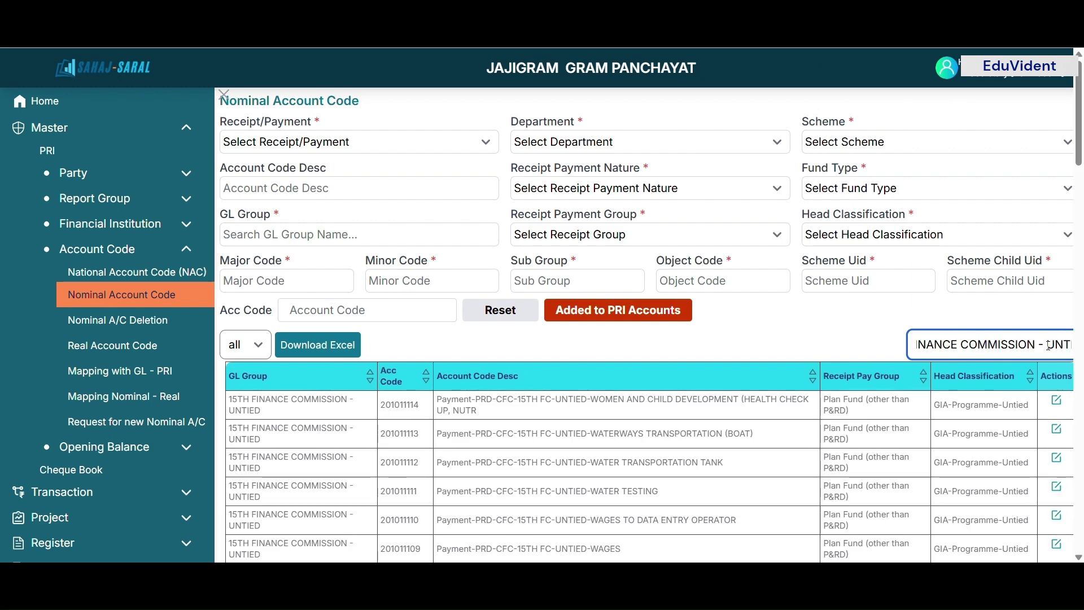
{"action": "scroll", "coordinate": [1081, 172], "scroll_direction": "down", "scroll_amount": 3}
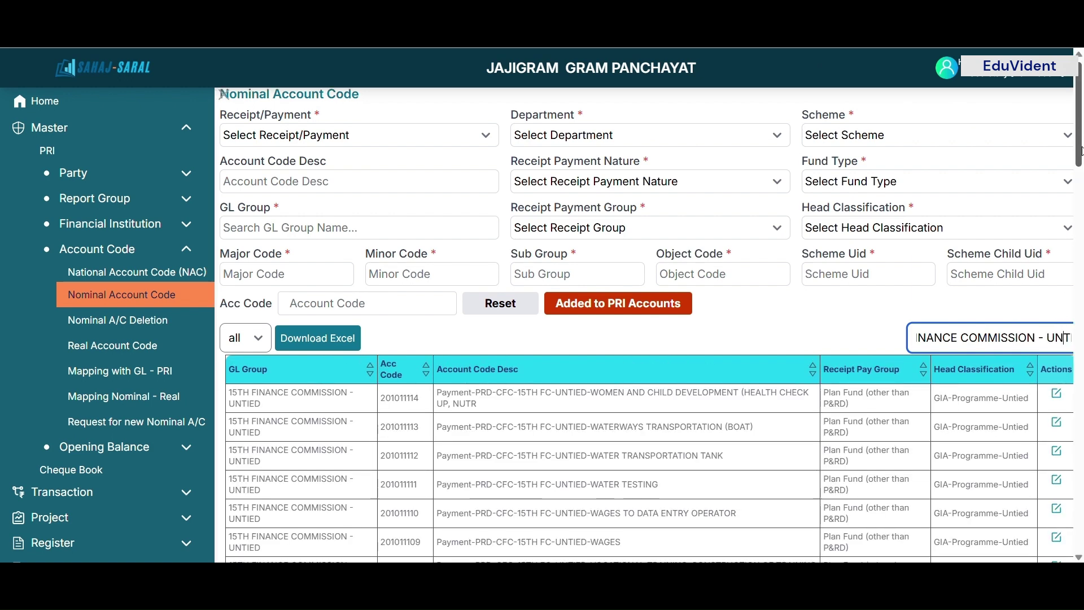
{"action": "scroll", "coordinate": [1081, 184], "scroll_direction": "down", "scroll_amount": 1}
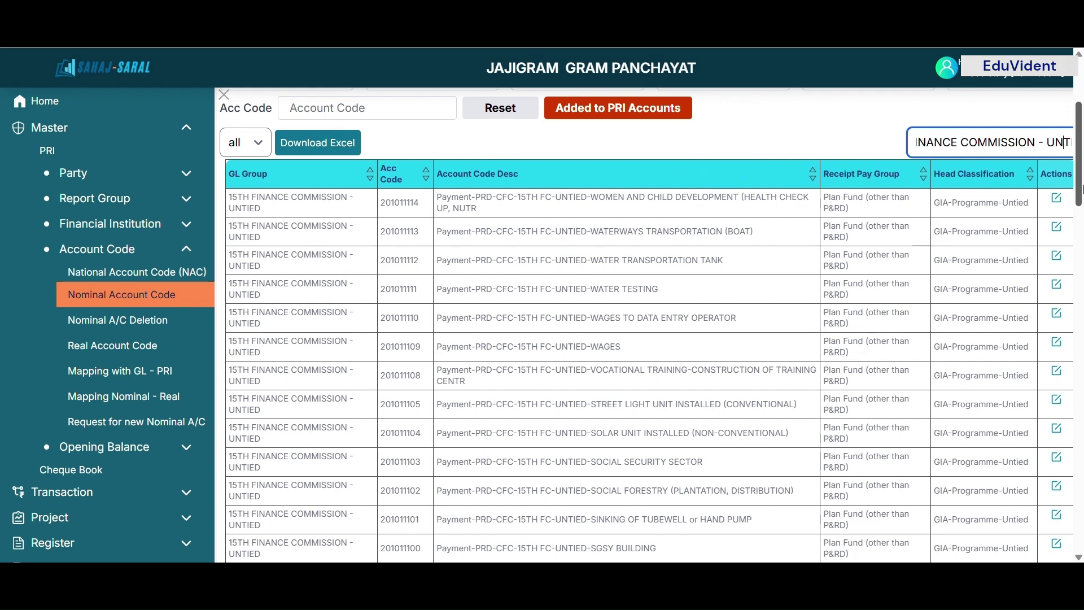
{"action": "left_click_drag", "start_coordinate": [1083, 185], "coordinate": [1076, 515]}
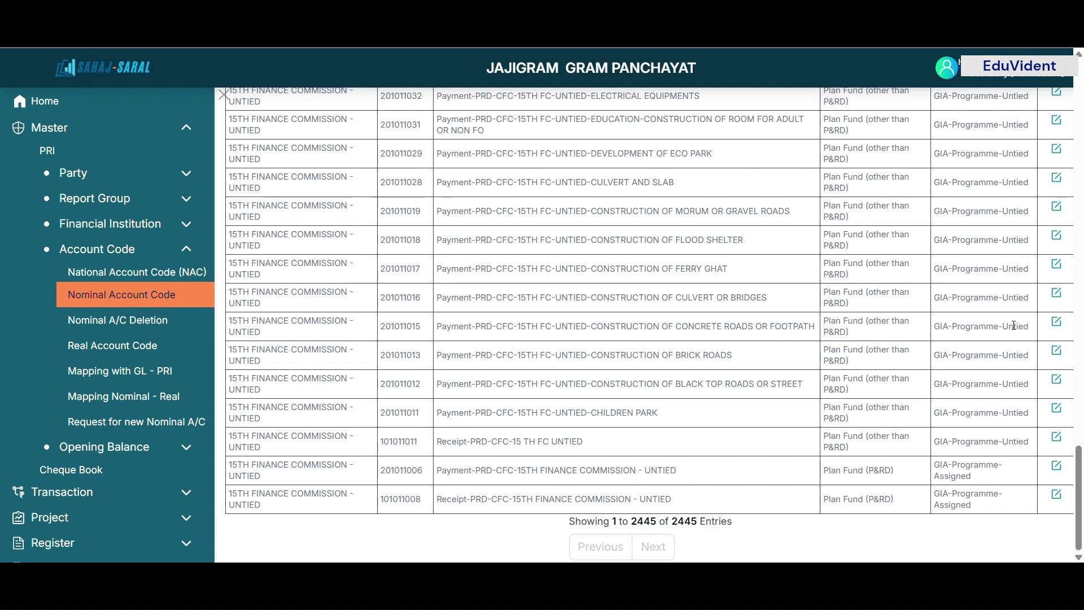
{"action": "left_click", "coordinate": [1057, 324]}
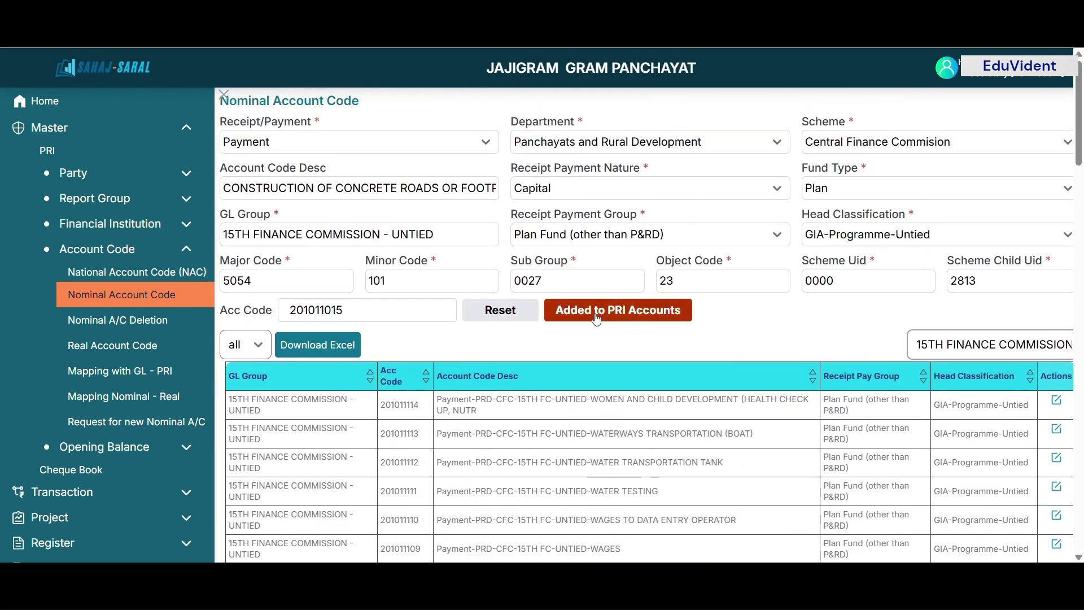
{"action": "left_click", "coordinate": [600, 316]}
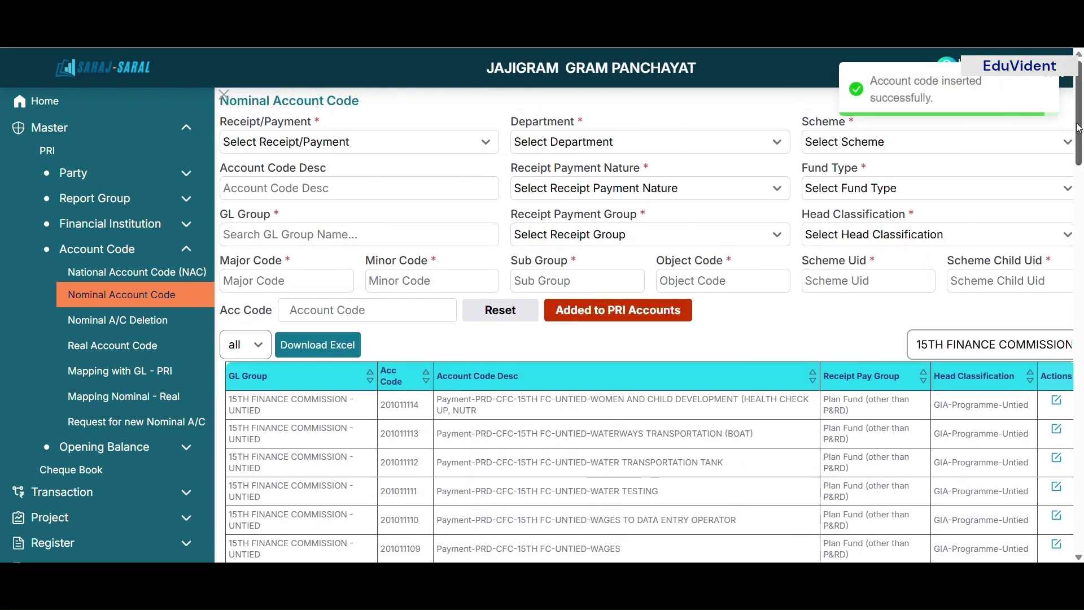
Add the untied 15th Finance Commission payment code for CONSTRUCTION OF CULVERT OR BRIDGES to the PRI accounts.
{"action": "left_click_drag", "start_coordinate": [1078, 107], "coordinate": [1078, 555]}
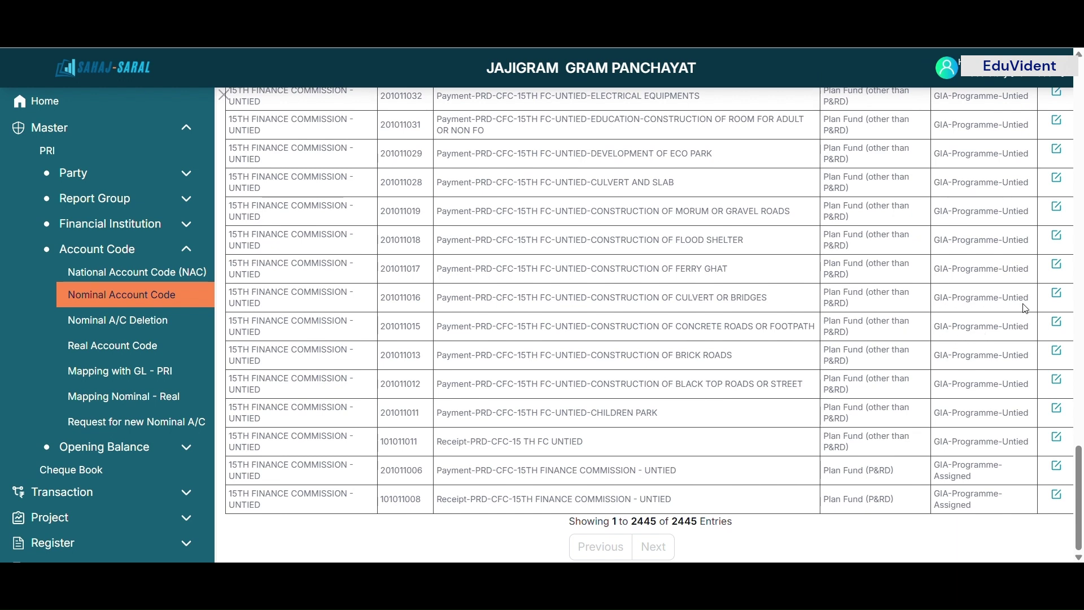
{"action": "left_click", "coordinate": [1056, 295]}
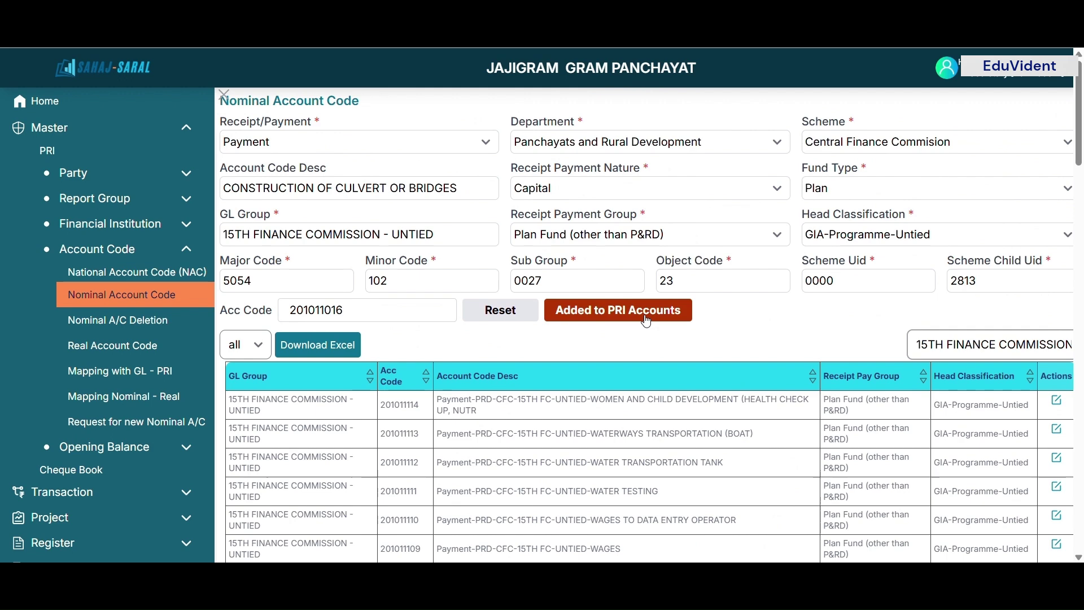
{"action": "left_click", "coordinate": [647, 321]}
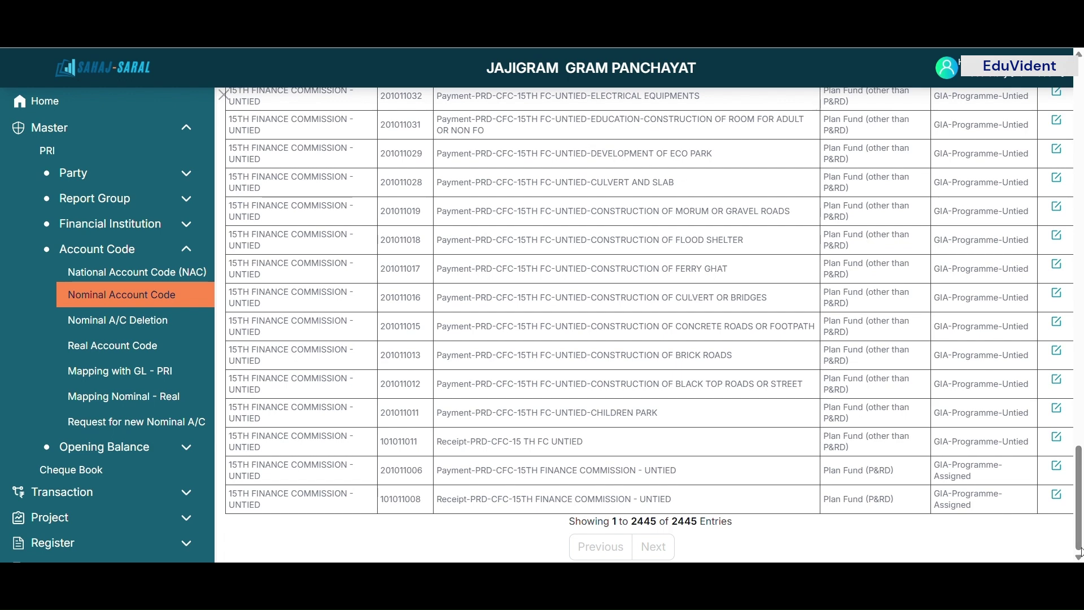
Add the untied 15th Finance Commission payment code for ELECTRICAL EQUIPMENTS to the PRI accounts.
{"action": "left_click_drag", "start_coordinate": [1079, 526], "coordinate": [1080, 453]}
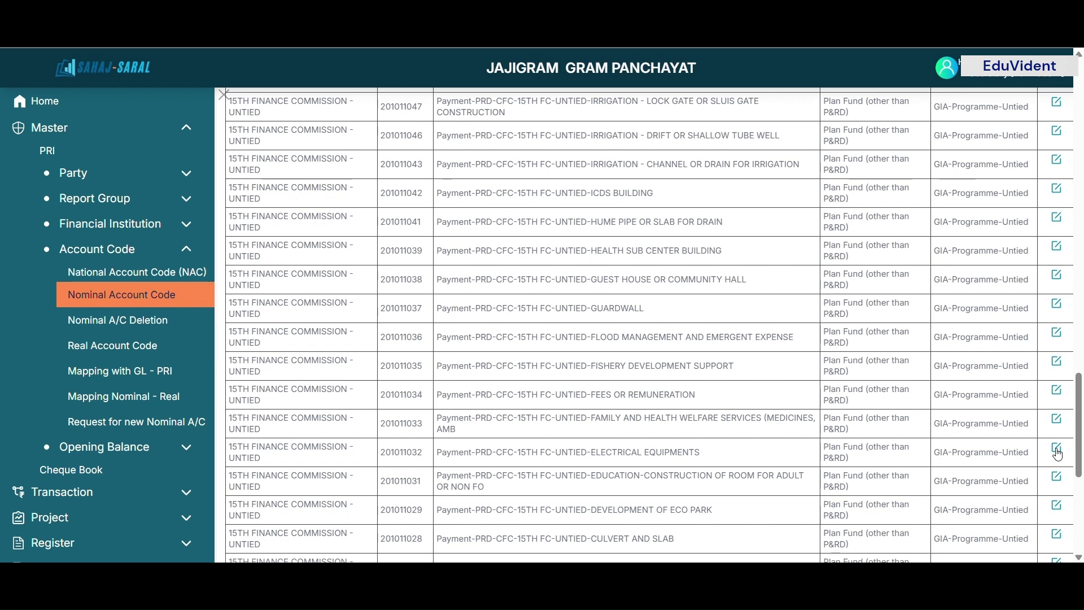
{"action": "left_click", "coordinate": [1056, 450]}
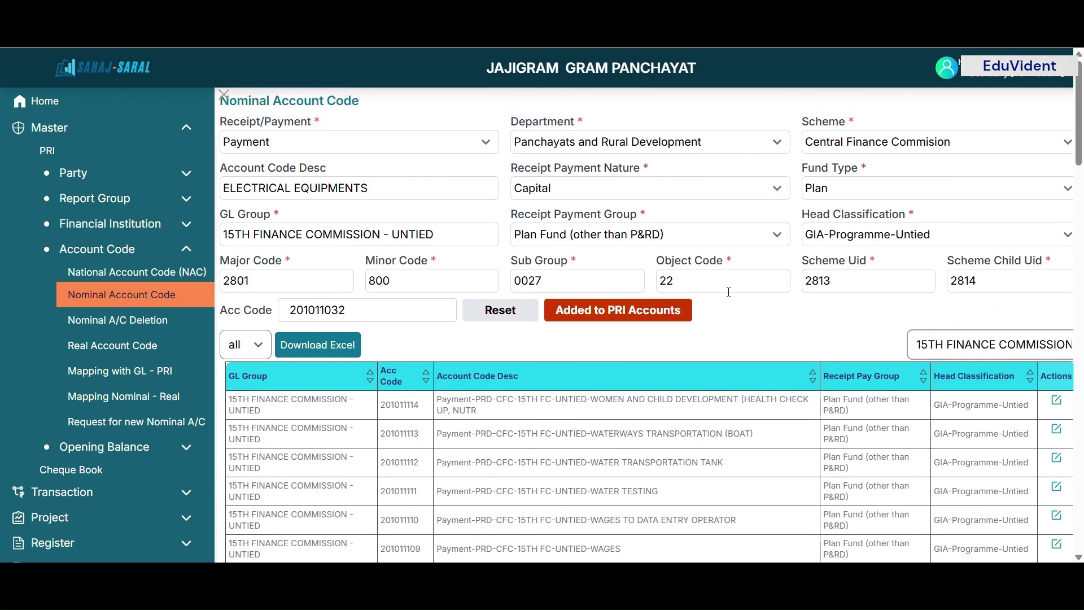
{"action": "left_click", "coordinate": [619, 319]}
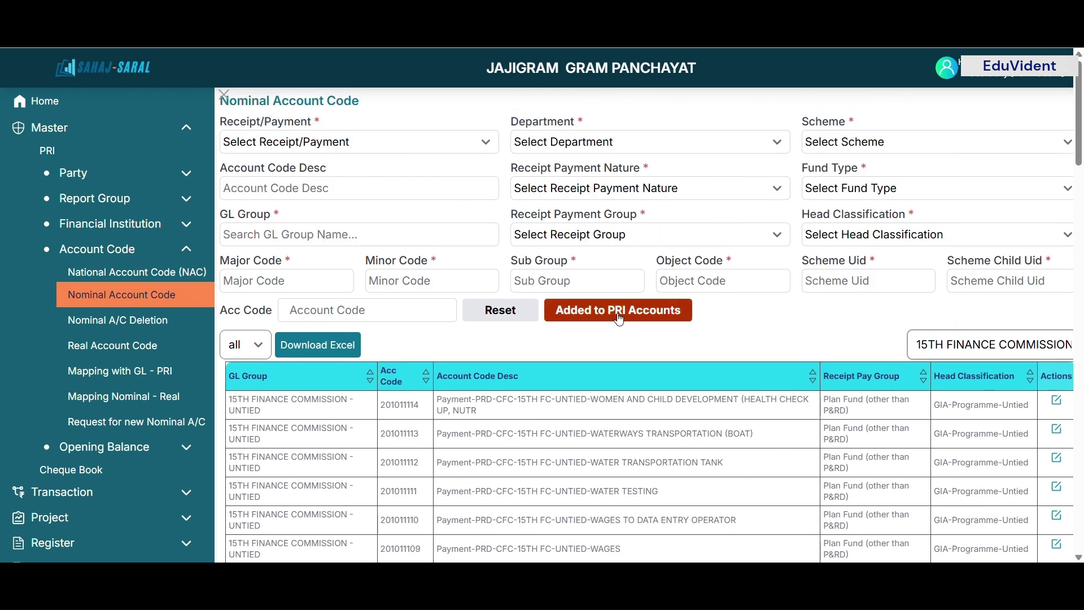
Add the untied 15th Finance Commission payment code for GUARDWALL to the PRI accounts.
{"action": "left_click_drag", "start_coordinate": [1081, 118], "coordinate": [1079, 444]}
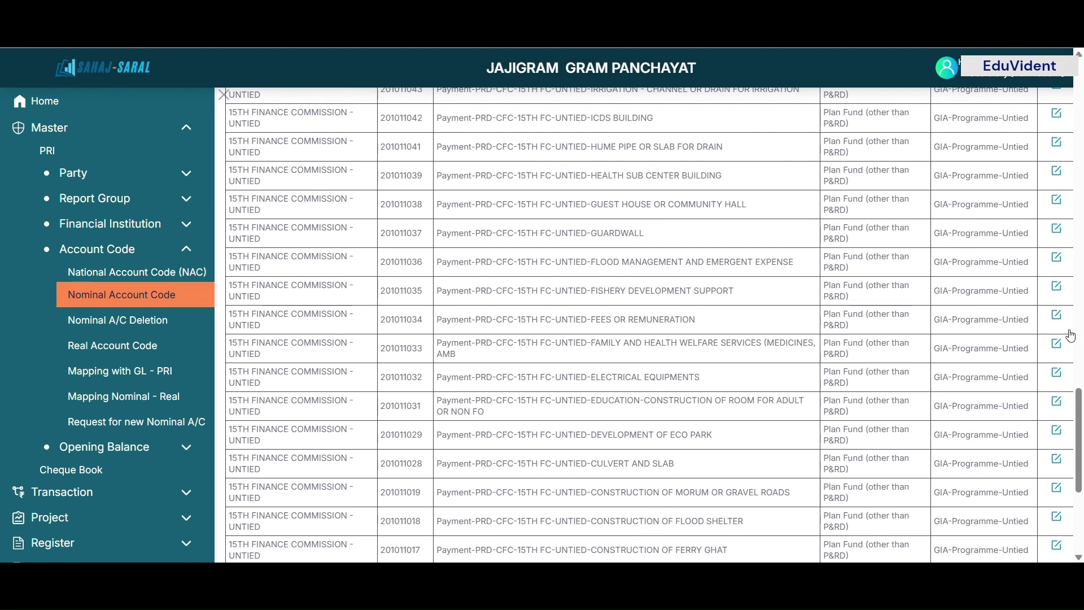
{"action": "left_click_drag", "start_coordinate": [1081, 432], "coordinate": [1081, 400]}
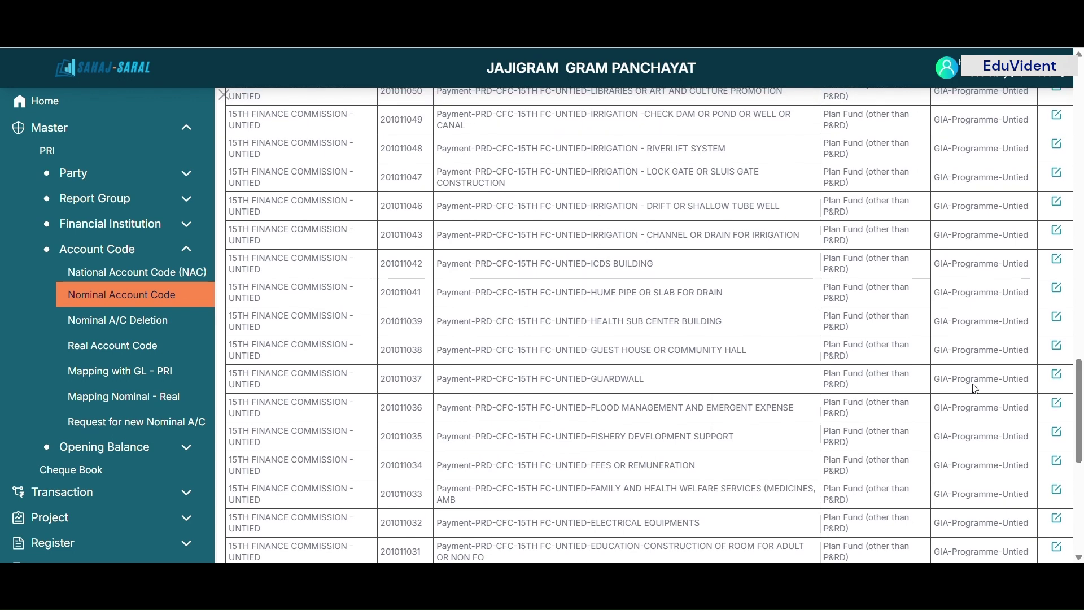
{"action": "left_click", "coordinate": [1057, 377]}
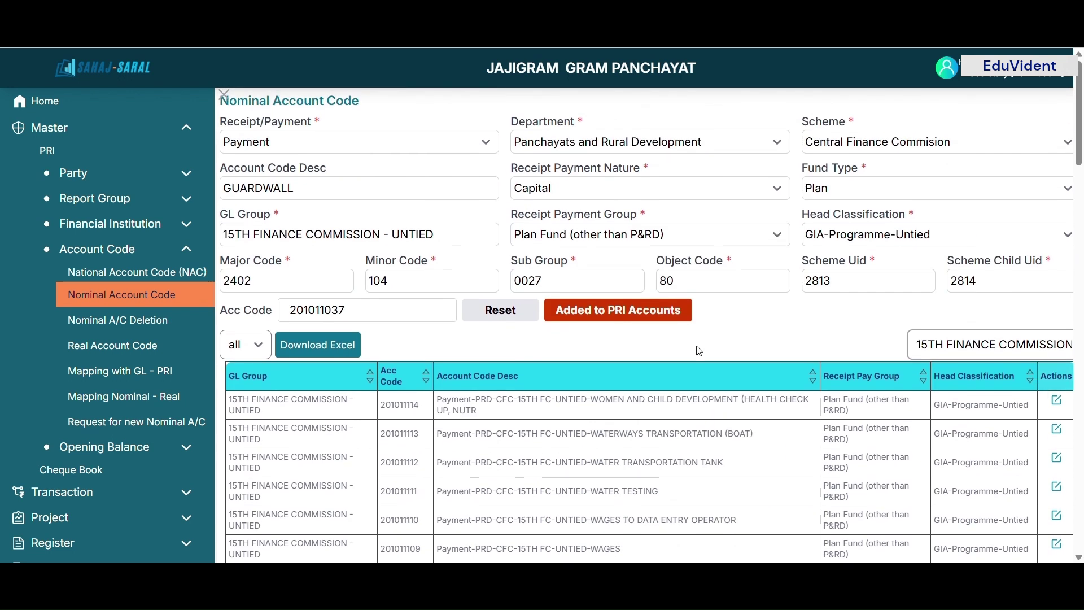
{"action": "left_click", "coordinate": [653, 317]}
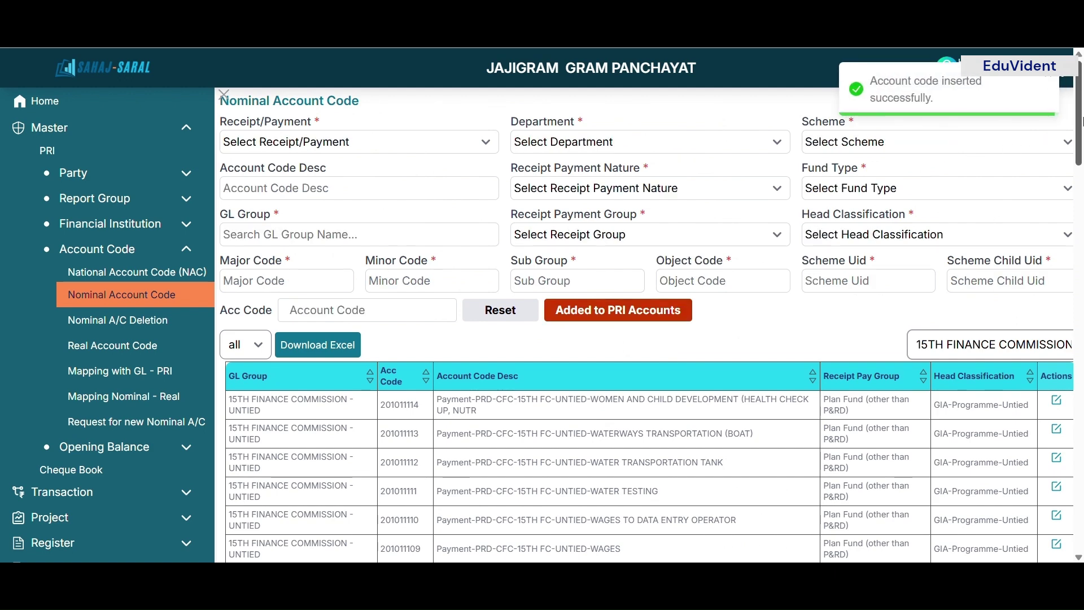
Add the untied 15th Finance Commission payment code for MAINTENANCE OF COMPUTER to the PRI accounts.
{"action": "left_click_drag", "start_coordinate": [1080, 113], "coordinate": [1080, 397]}
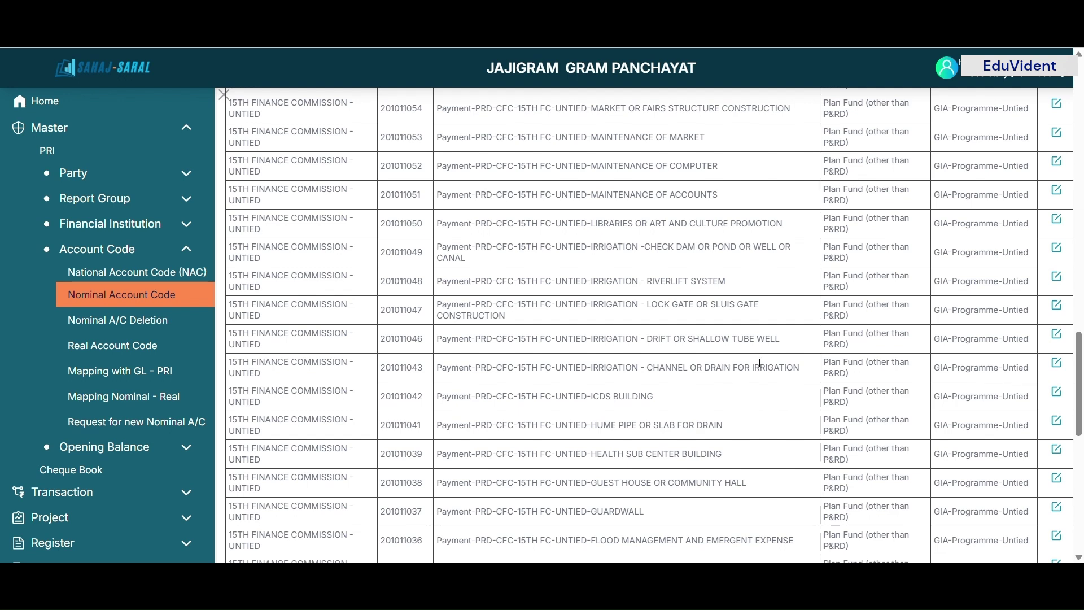
{"action": "left_click_drag", "start_coordinate": [1082, 391], "coordinate": [1082, 345]}
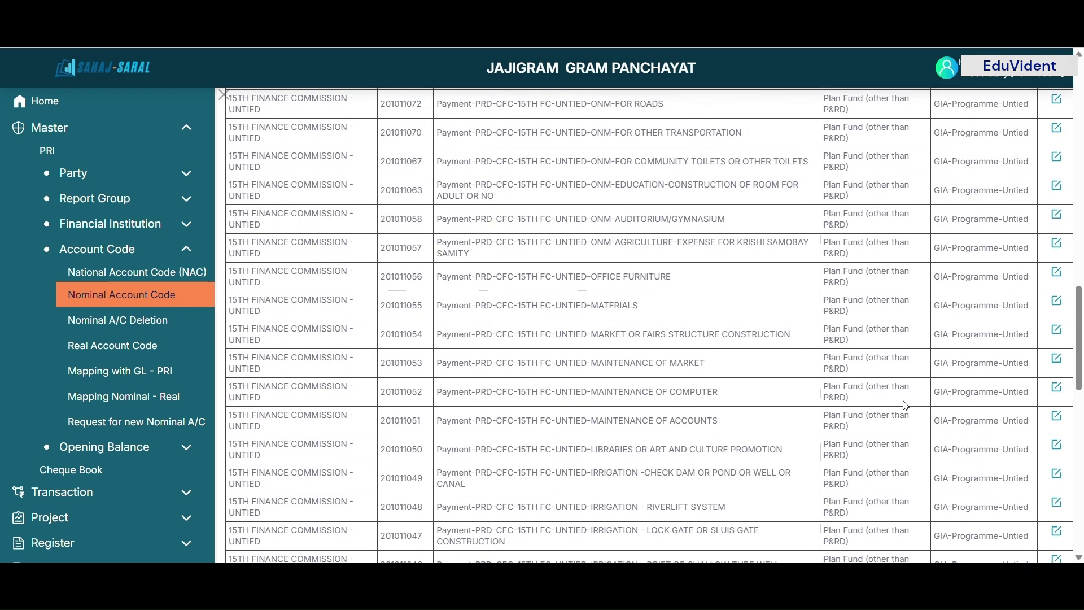
{"action": "left_click", "coordinate": [1056, 388]}
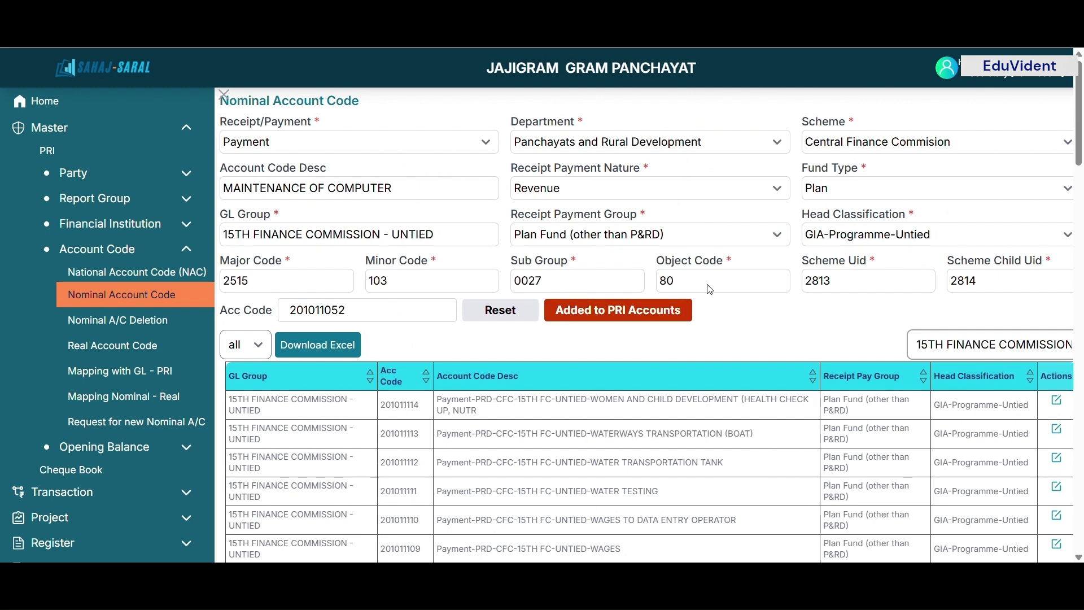
{"action": "left_click", "coordinate": [659, 310]}
Add the untied 15th Finance Commission payment code for WAGES TO DATA ENTRY OPERATOR to the PRI accounts.
{"action": "left_click_drag", "start_coordinate": [1081, 144], "coordinate": [1078, 204]}
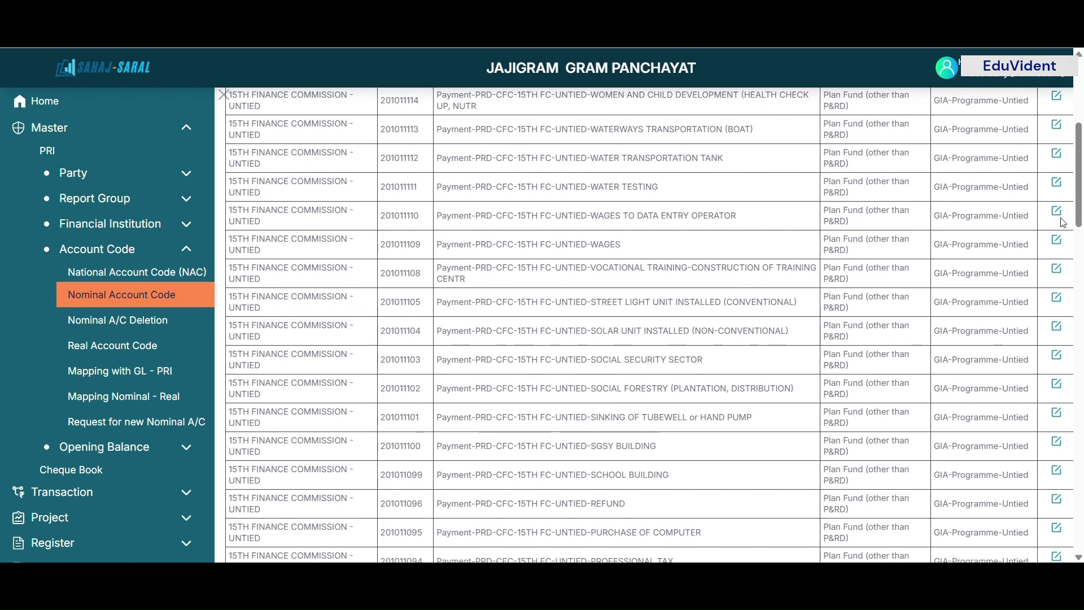
{"action": "left_click", "coordinate": [1059, 218]}
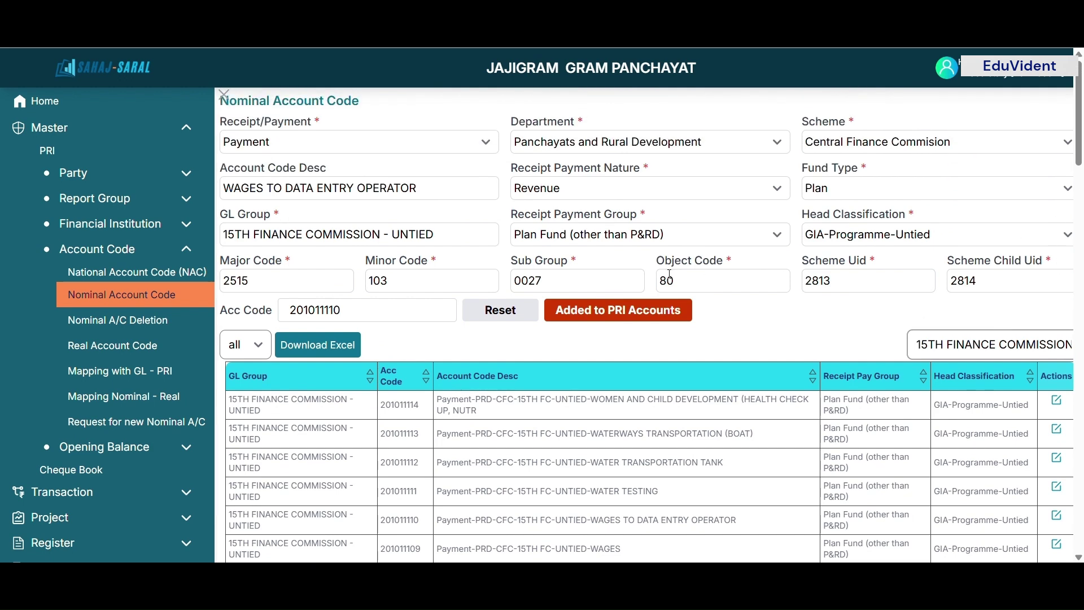
{"action": "left_click", "coordinate": [648, 315]}
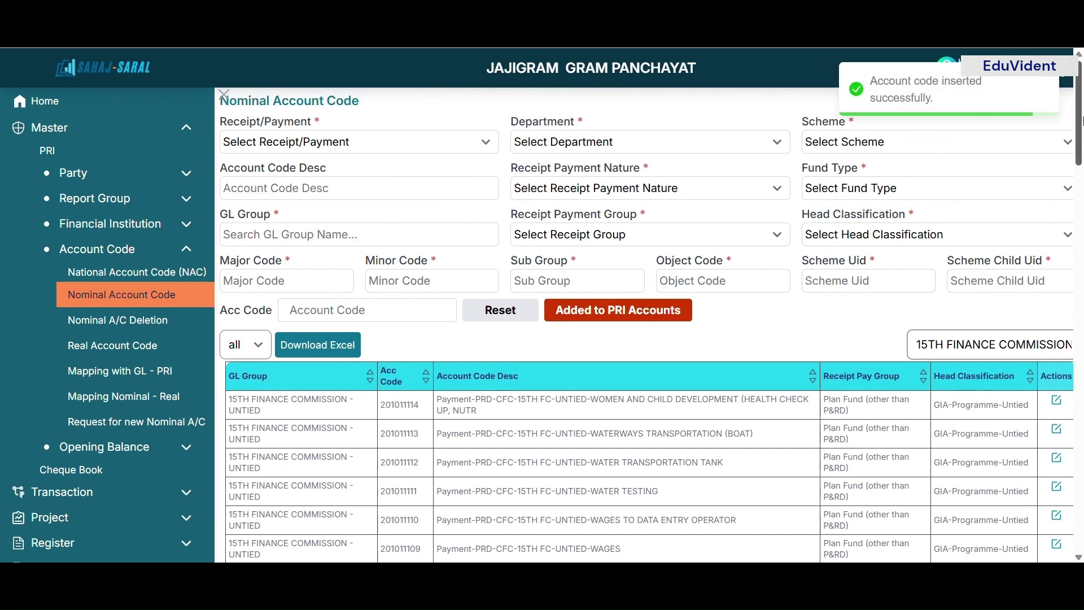
Add the untied 15th Finance Commission payment code for SOLAR UNIT INSTALLED (NON-CONVENTIONAL) to the PRI accounts.
{"action": "left_click_drag", "start_coordinate": [1081, 120], "coordinate": [1081, 189]}
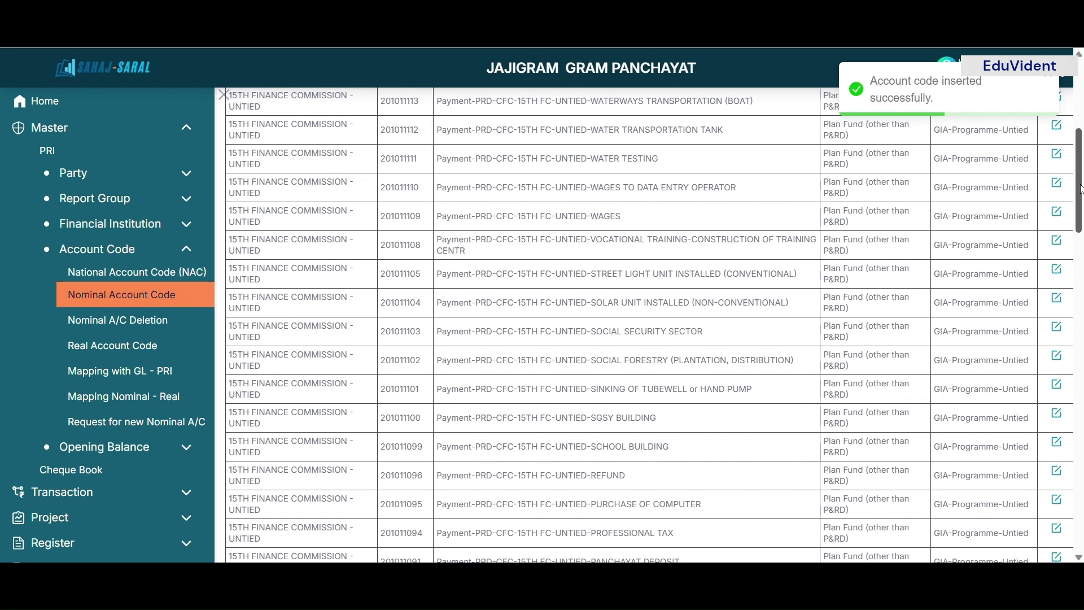
{"action": "left_click_drag", "start_coordinate": [1081, 189], "coordinate": [1080, 192]}
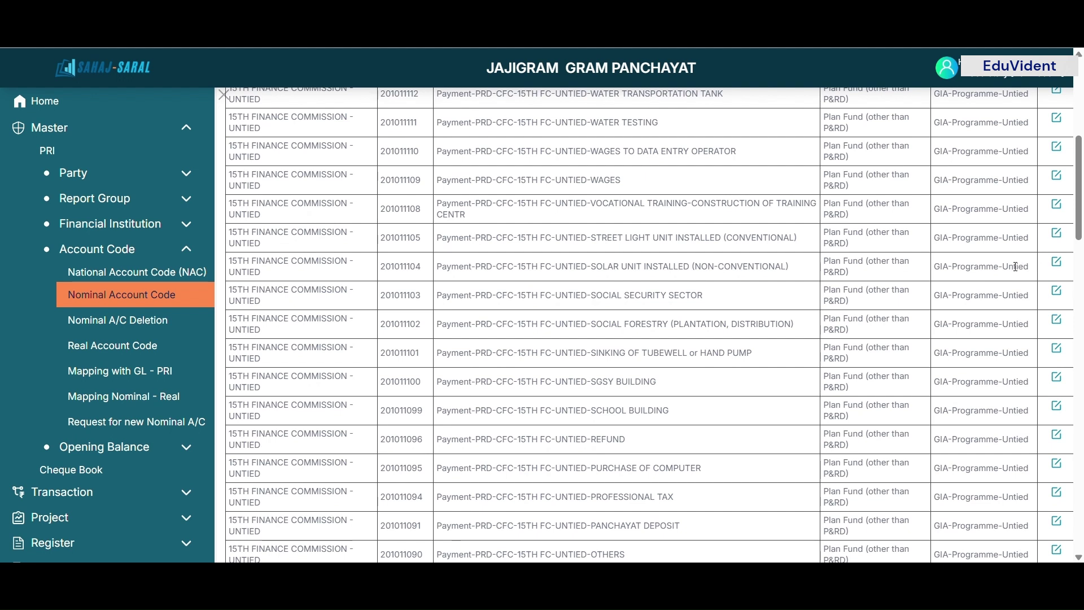
{"action": "left_click", "coordinate": [1056, 263]}
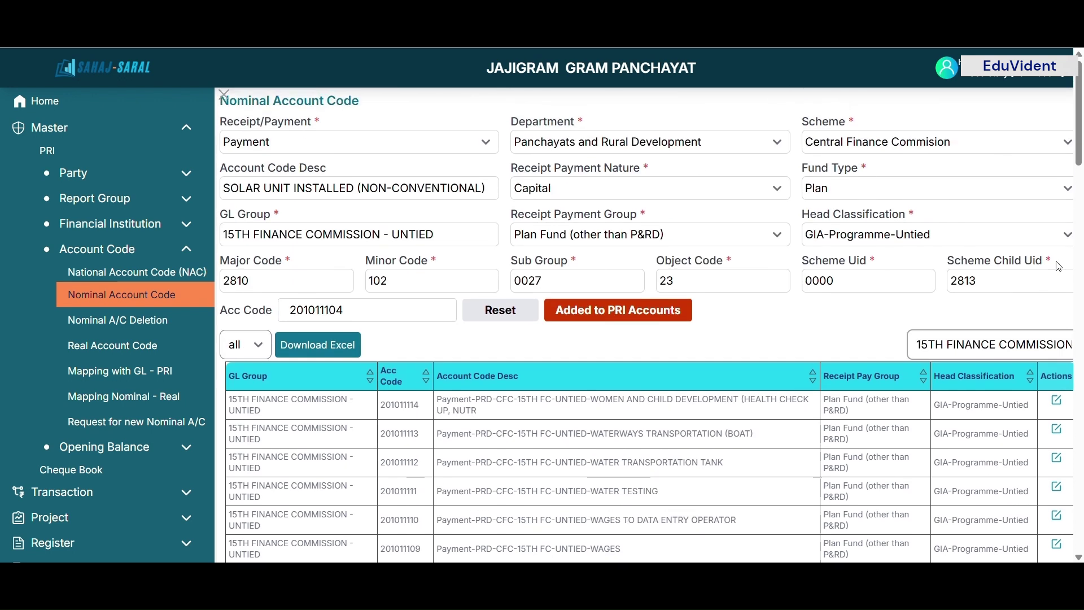
{"action": "left_click", "coordinate": [635, 320]}
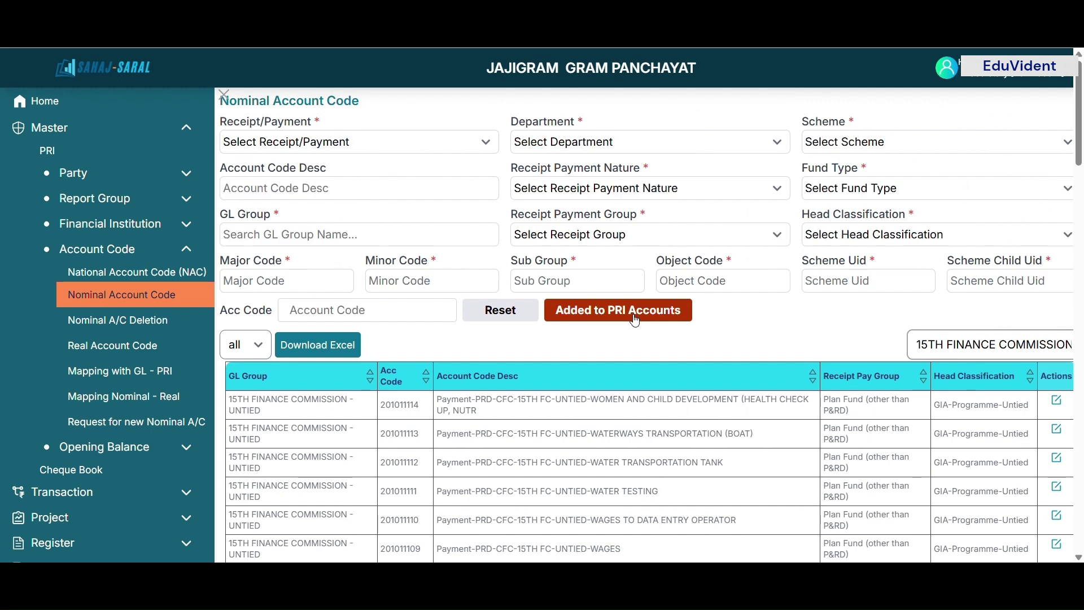
Add the untied 15th Finance Commission payment code for PURCHASE OF COMPUTER to the PRI accounts.
{"action": "left_click_drag", "start_coordinate": [1080, 134], "coordinate": [1079, 192]}
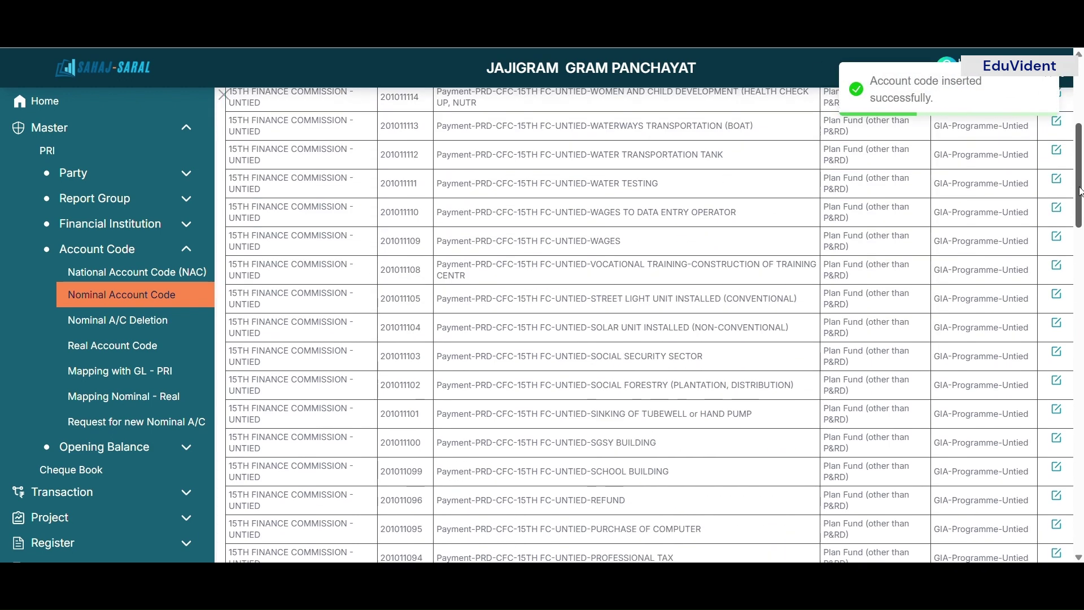
{"action": "scroll", "coordinate": [871, 289], "scroll_direction": "down", "scroll_amount": 5}
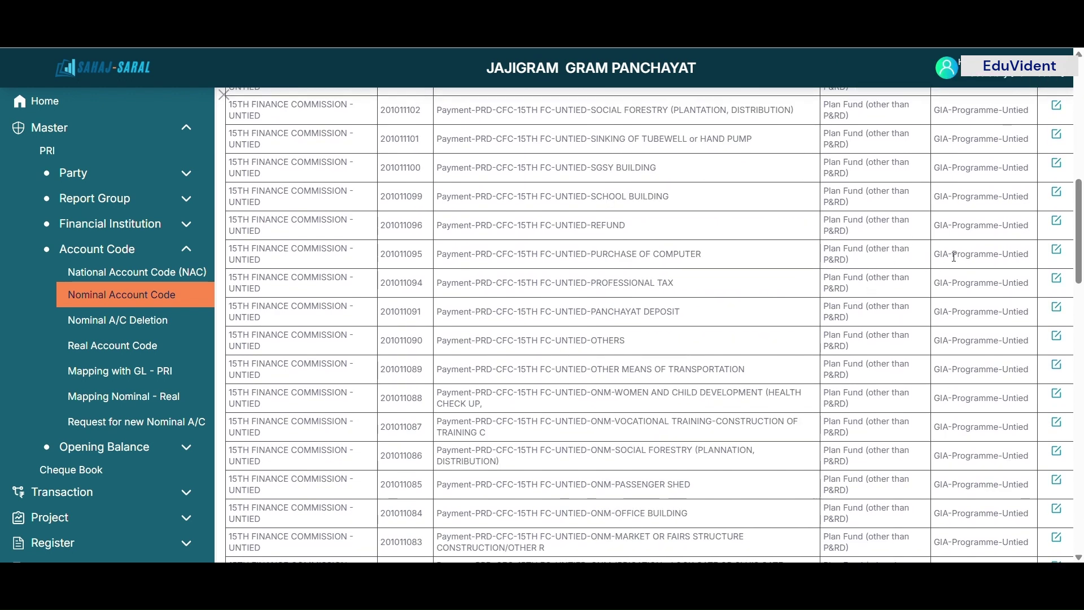
{"action": "left_click", "coordinate": [1056, 250]}
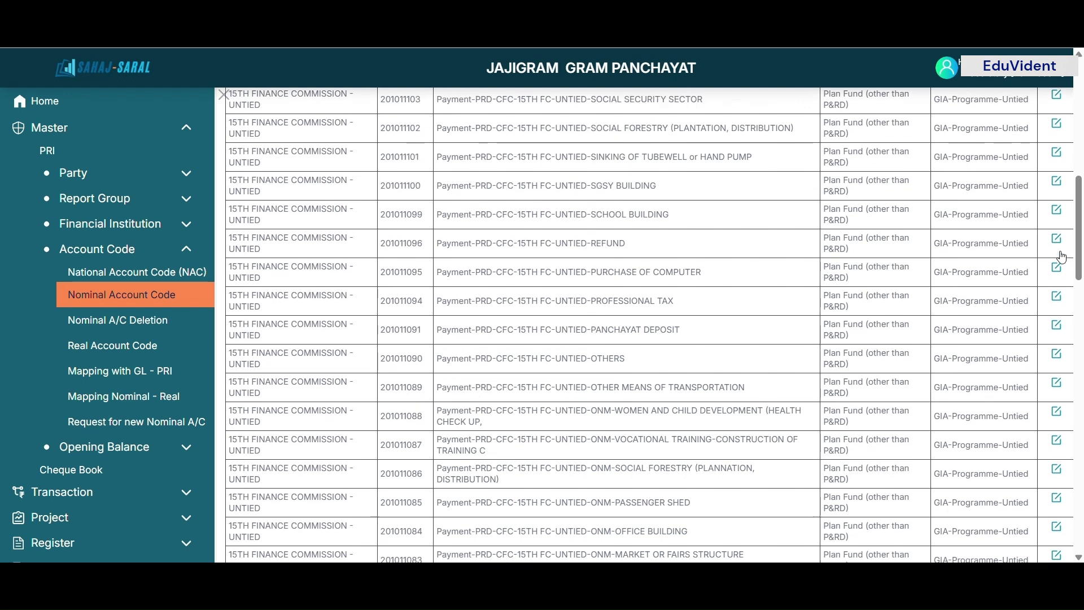
{"action": "left_click", "coordinate": [669, 316]}
Add the untied 15th Finance Commission payment code for OTHERS to the PRI accounts.
{"action": "left_click_drag", "start_coordinate": [1081, 107], "coordinate": [1072, 224]}
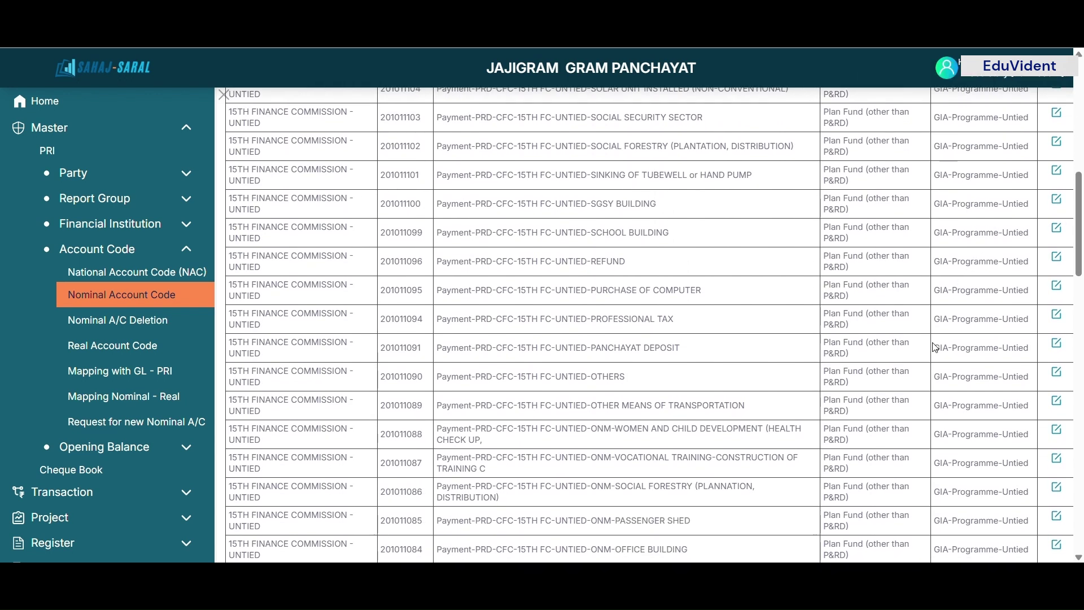
{"action": "left_click", "coordinate": [1057, 375]}
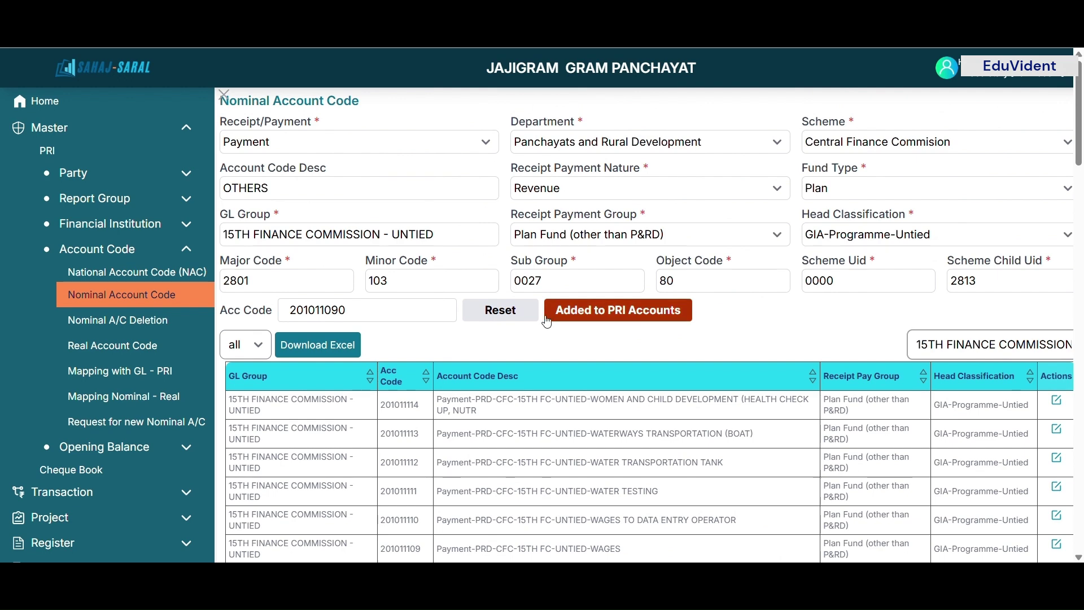
{"action": "left_click", "coordinate": [581, 315]}
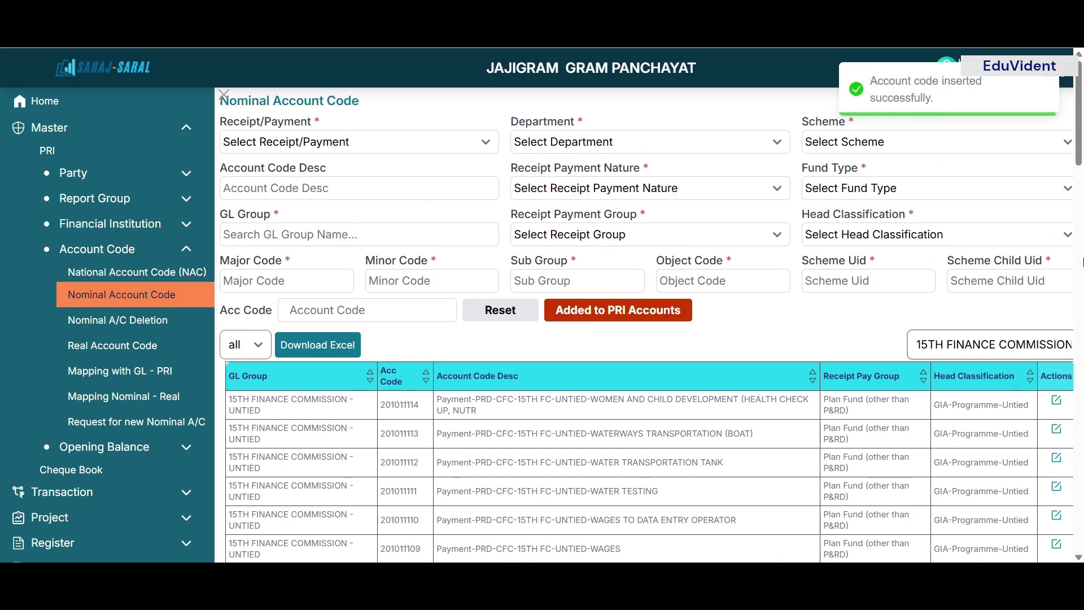
Review the remaining untied 15th Finance Commission codes and open the Pass for Payment form.
{"action": "left_click_drag", "start_coordinate": [1081, 146], "coordinate": [1081, 547]}
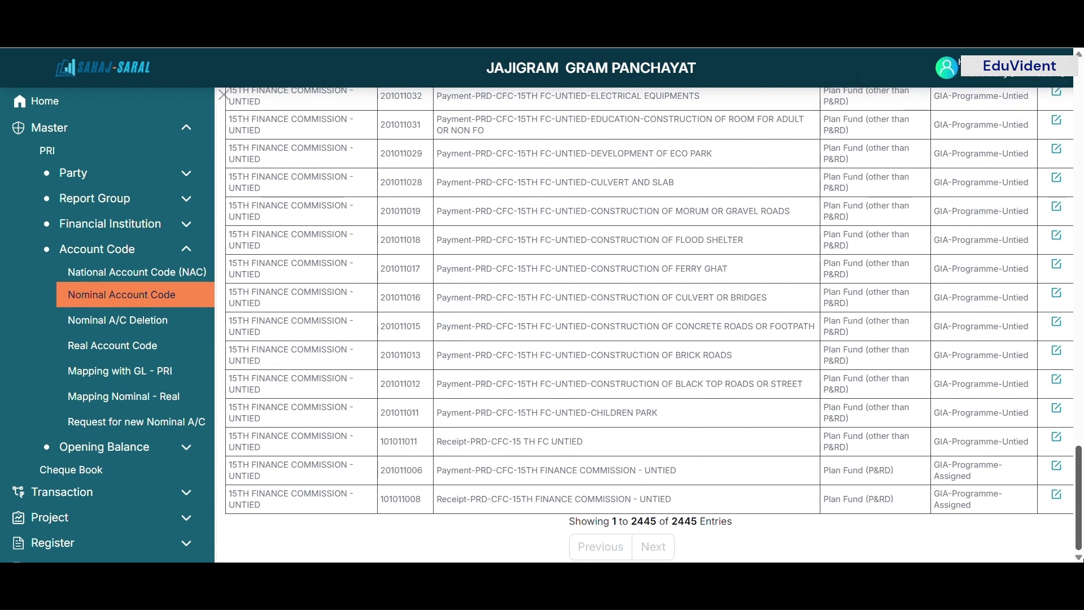
{"action": "left_click_drag", "start_coordinate": [1082, 549], "coordinate": [1081, 164]}
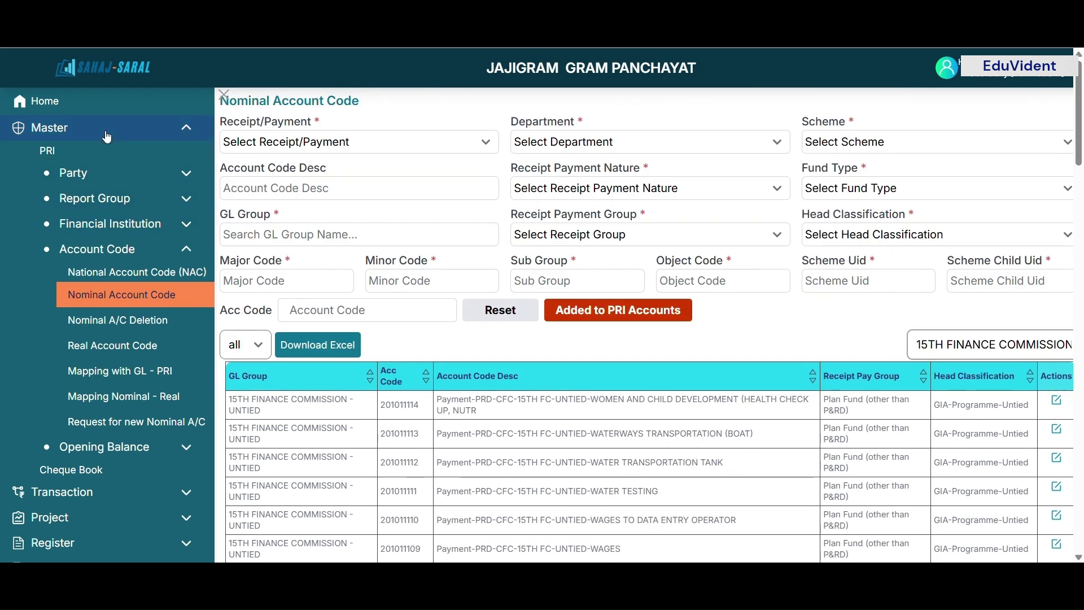
{"action": "left_click", "coordinate": [121, 255]}
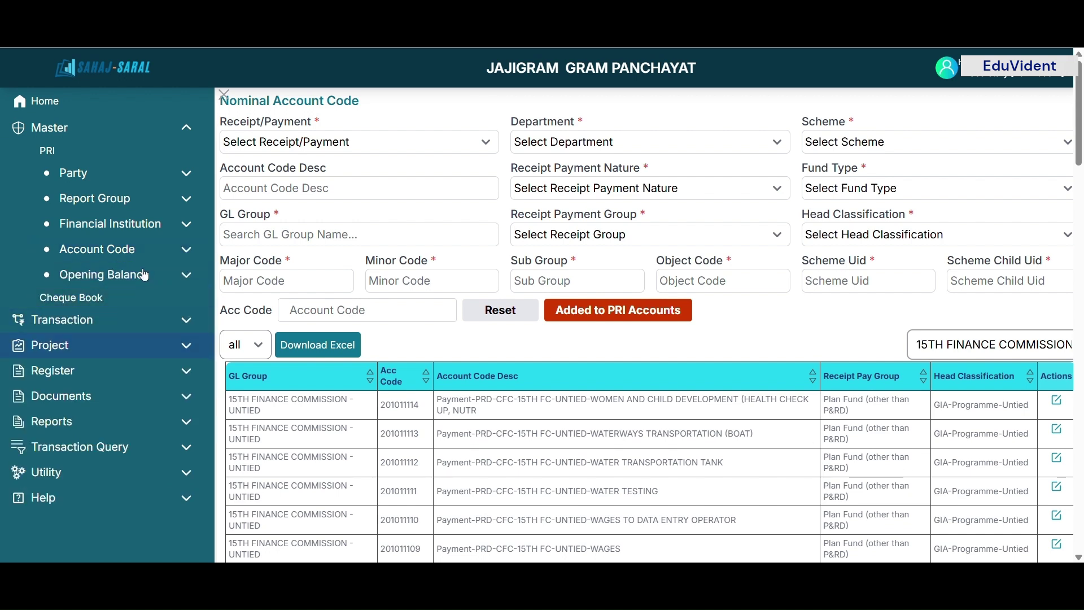
{"action": "left_click", "coordinate": [167, 127]}
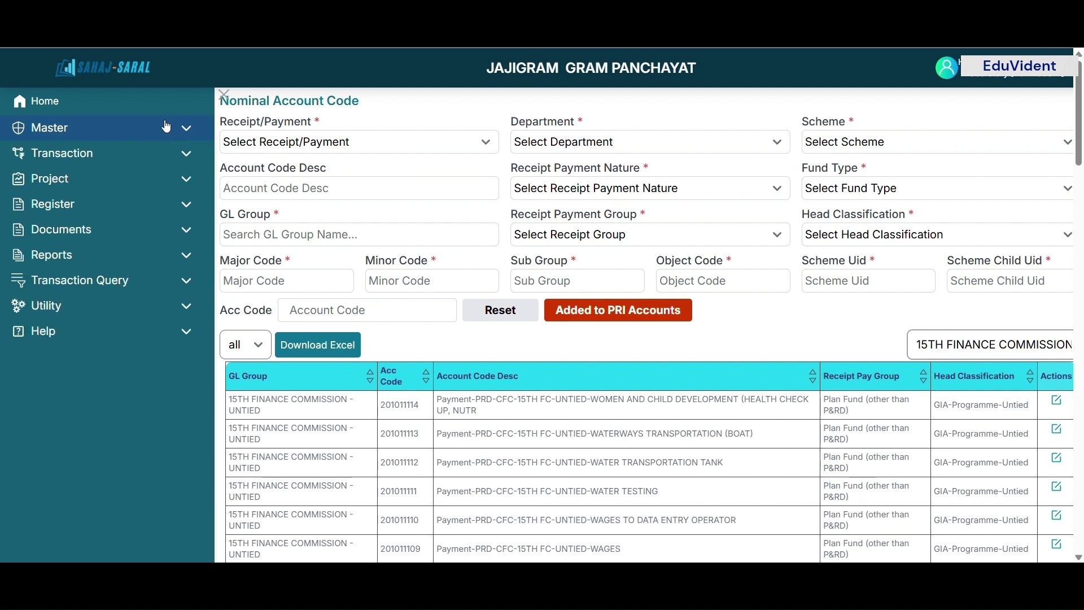
{"action": "left_click", "coordinate": [146, 161]}
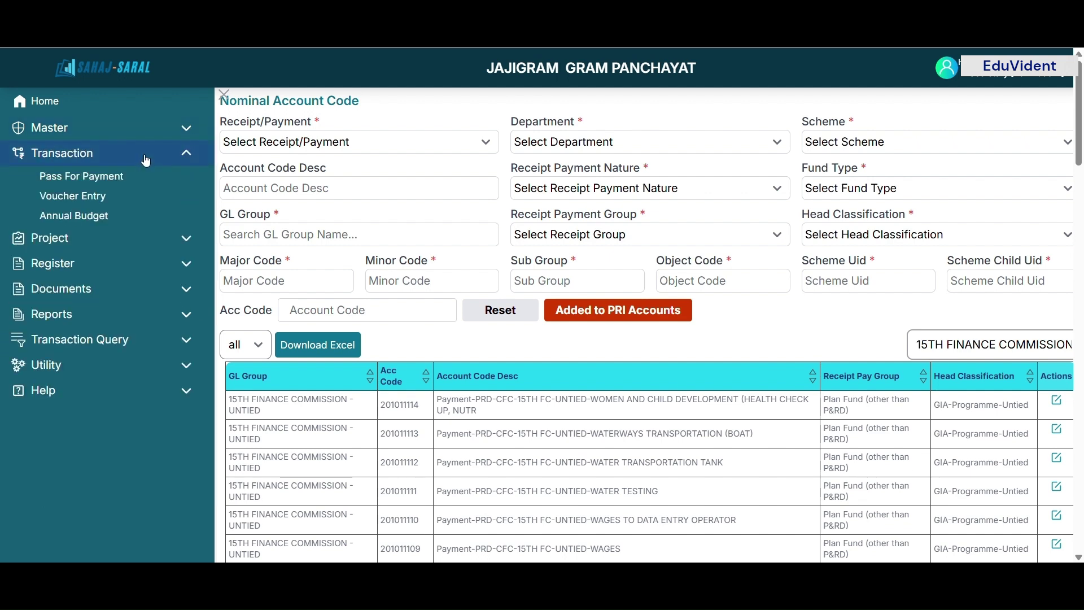
{"action": "left_click", "coordinate": [127, 182]}
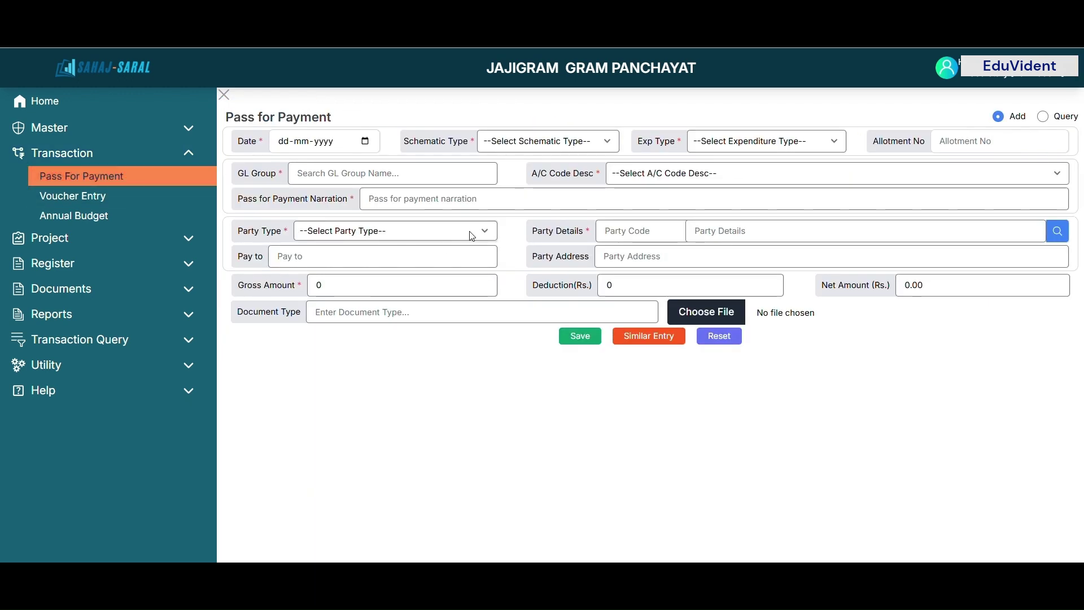
Set the payment date to 13-05-2025, the schematic type to None and the expenditure type to Others.
{"action": "left_click", "coordinate": [365, 141]}
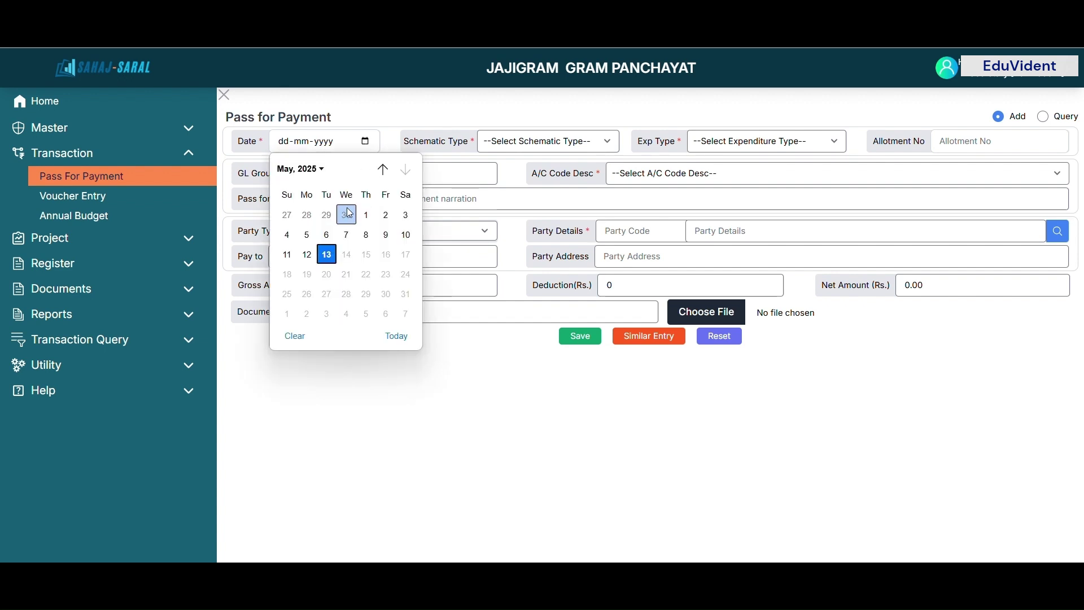
{"action": "left_click", "coordinate": [328, 254]}
{"action": "left_click", "coordinate": [570, 147]}
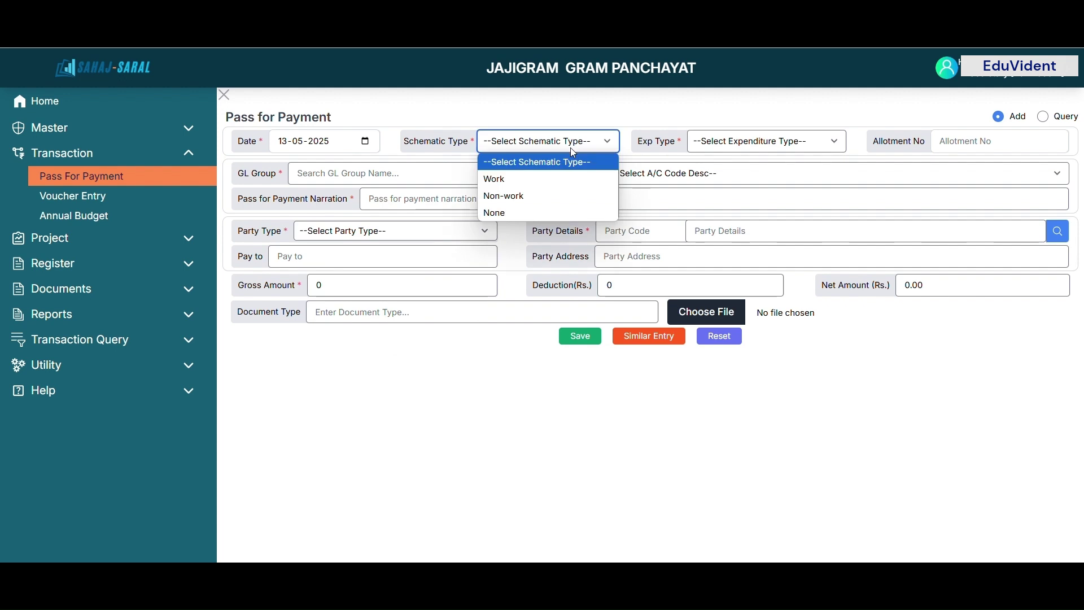
{"action": "left_click", "coordinate": [547, 211]}
{"action": "left_click", "coordinate": [721, 148]}
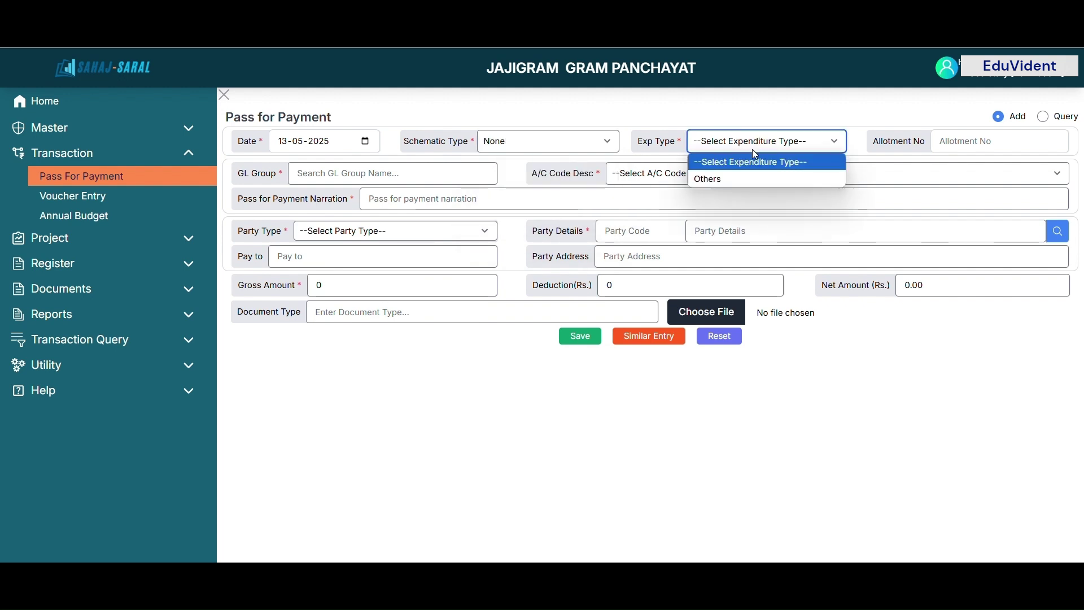
{"action": "left_click", "coordinate": [748, 176]}
Choose the GL group 15TH FINANCE COMMISSION - TIED and the account code 201011005-Payment-PRD-CFC-15TH FINANCE COMMISSION - TIED.
{"action": "left_click", "coordinate": [423, 179]}
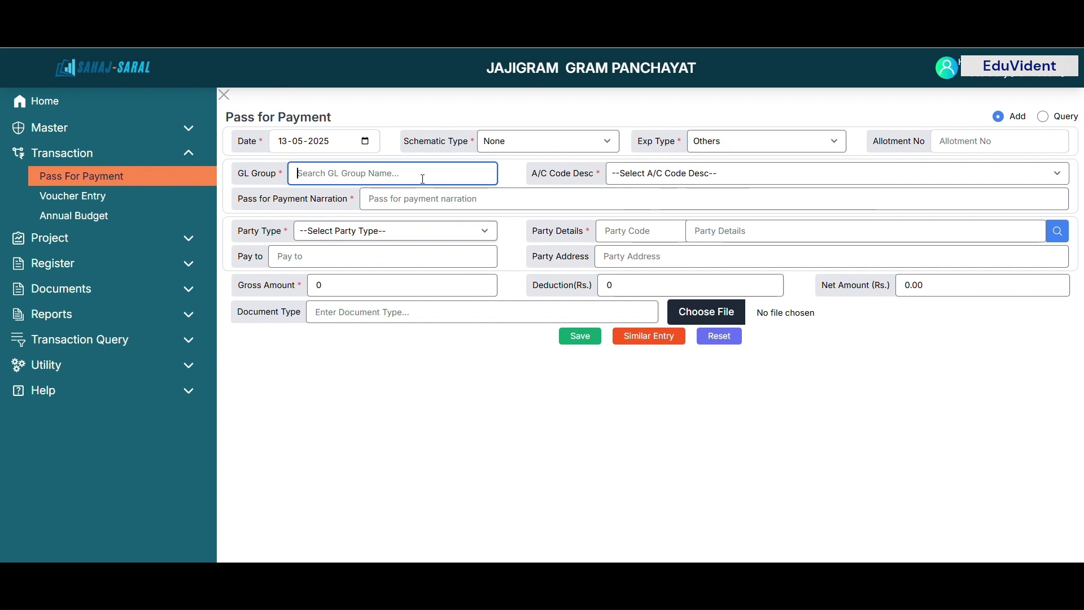
{"action": "type", "text": "15"}
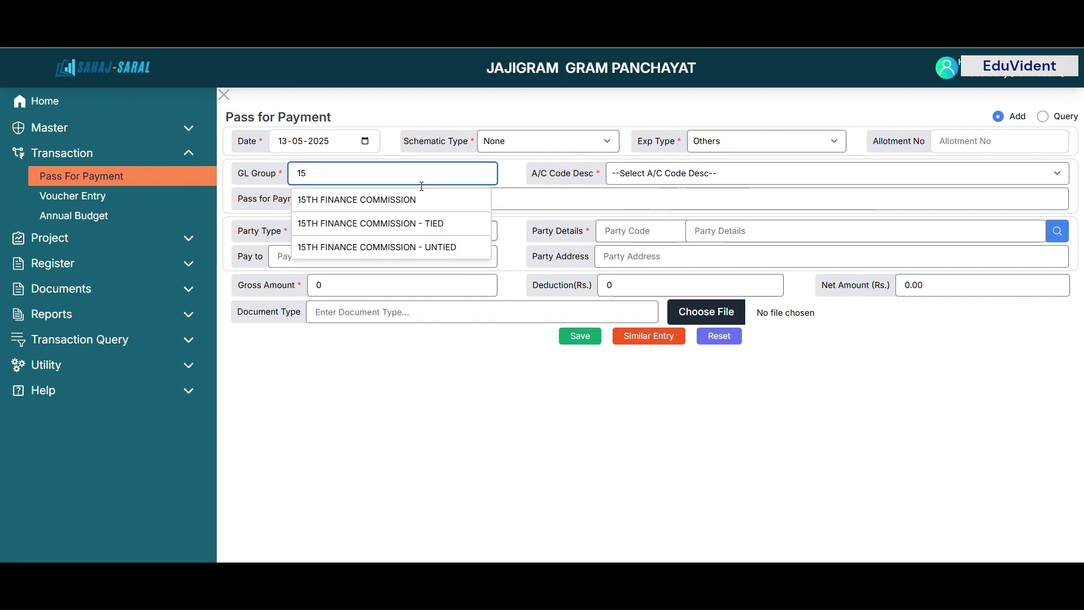
{"action": "left_click", "coordinate": [429, 224]}
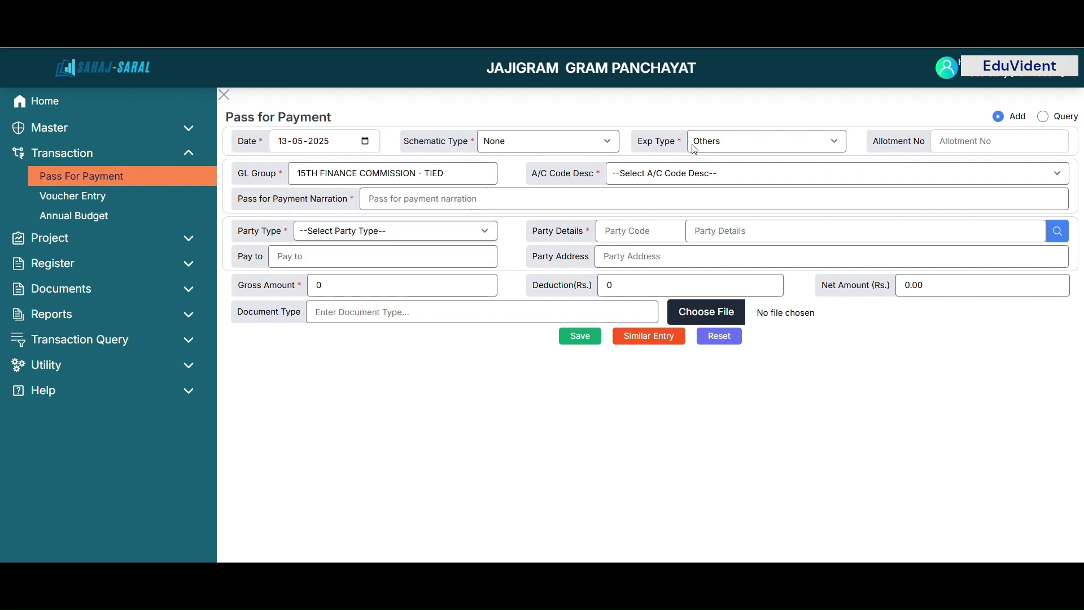
{"action": "left_click", "coordinate": [701, 173]}
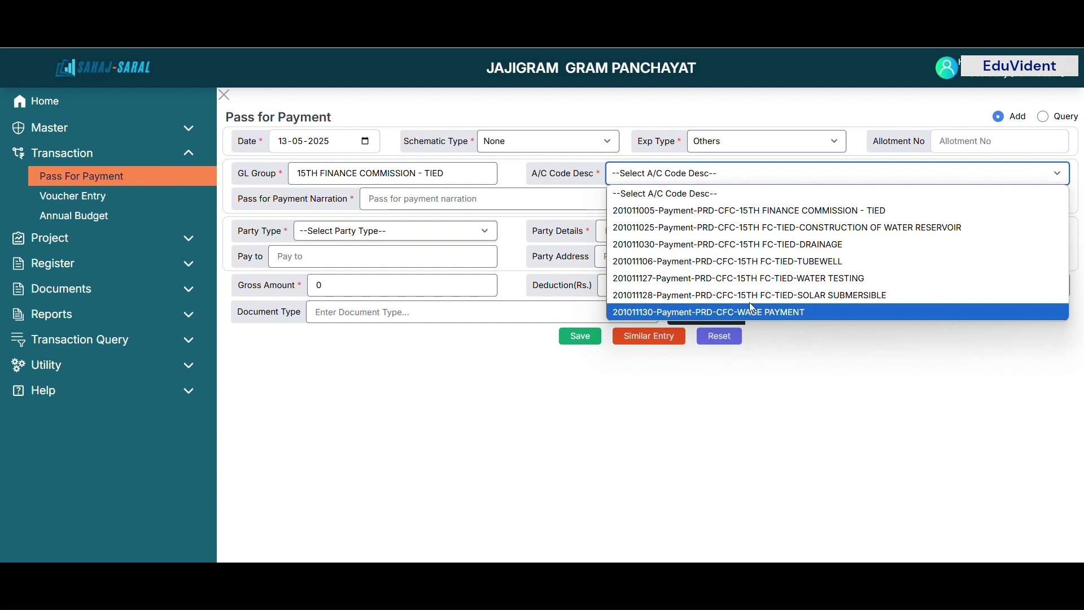
{"action": "left_click", "coordinate": [841, 214]}
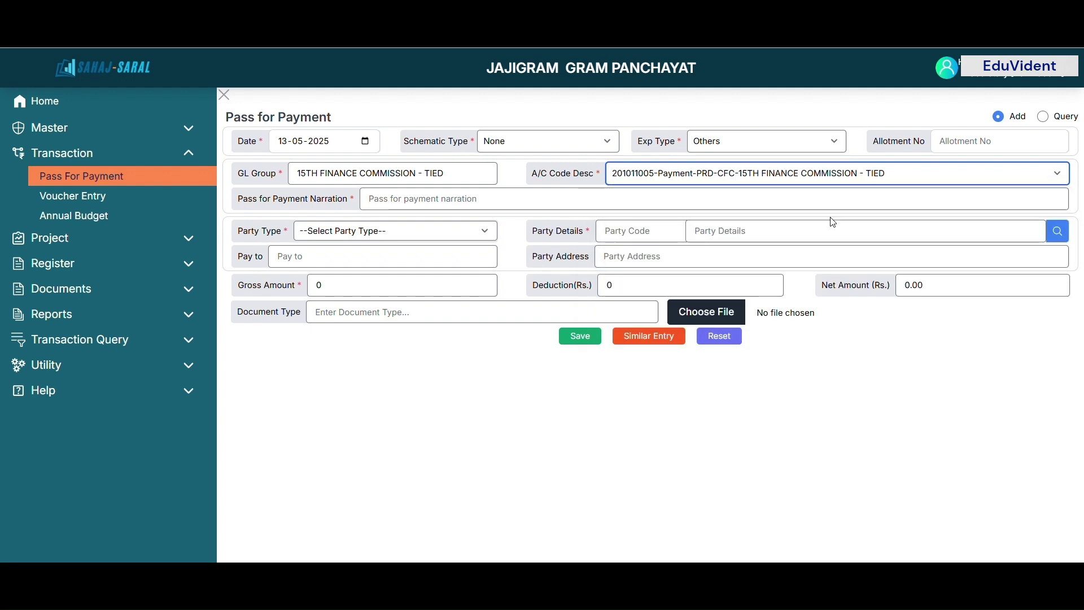